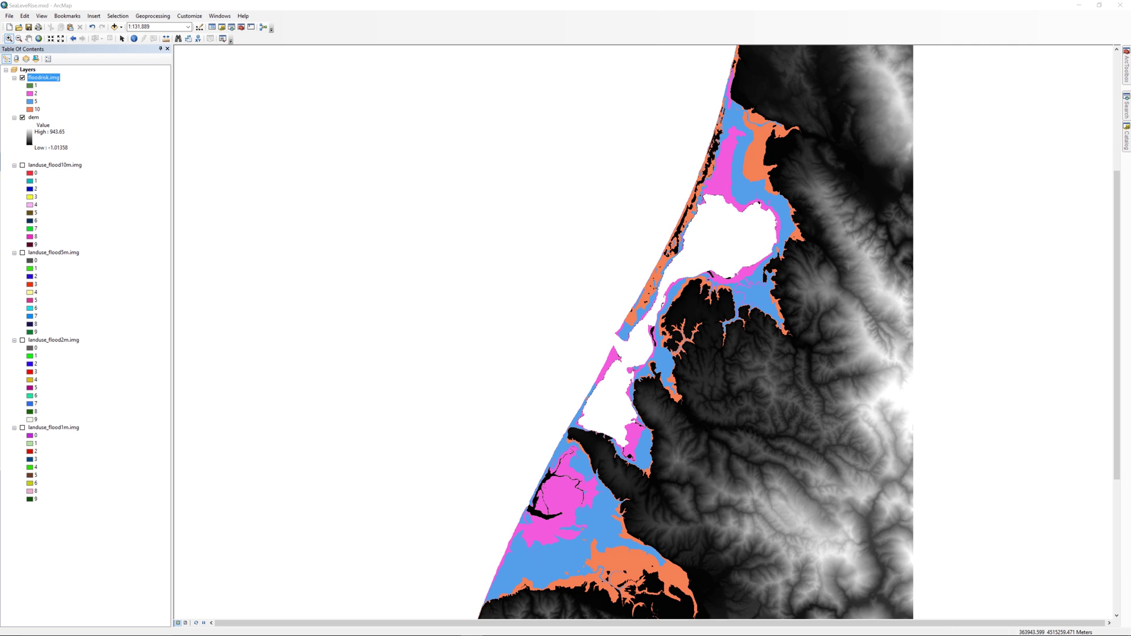
Switch the map to Layout View and dock the Layout toolbar.
click(339, 10)
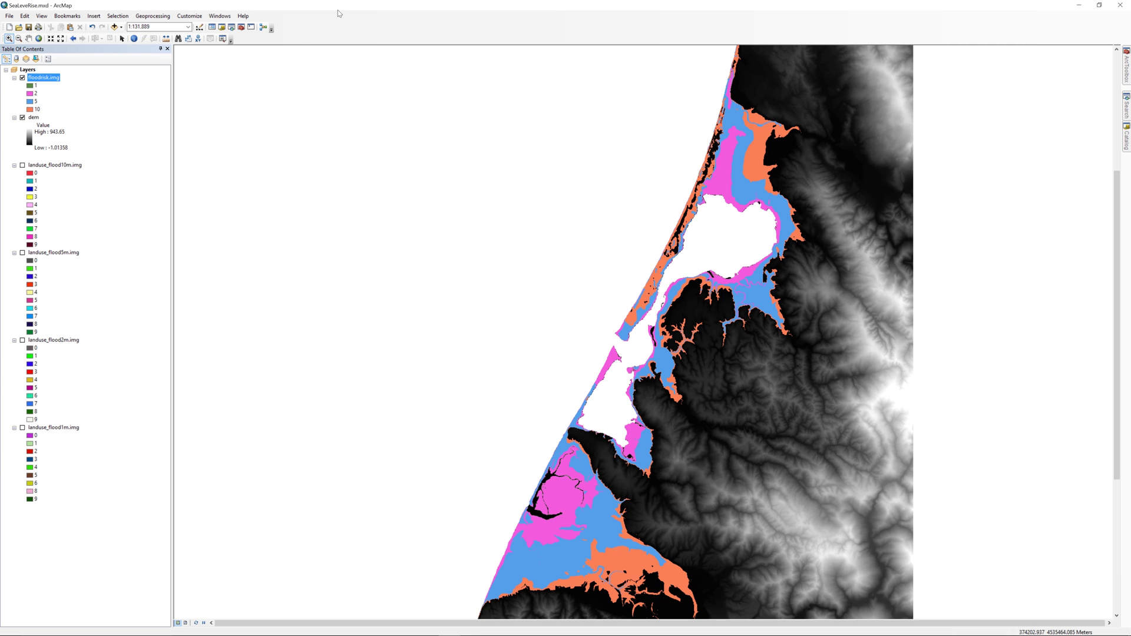
click(41, 16)
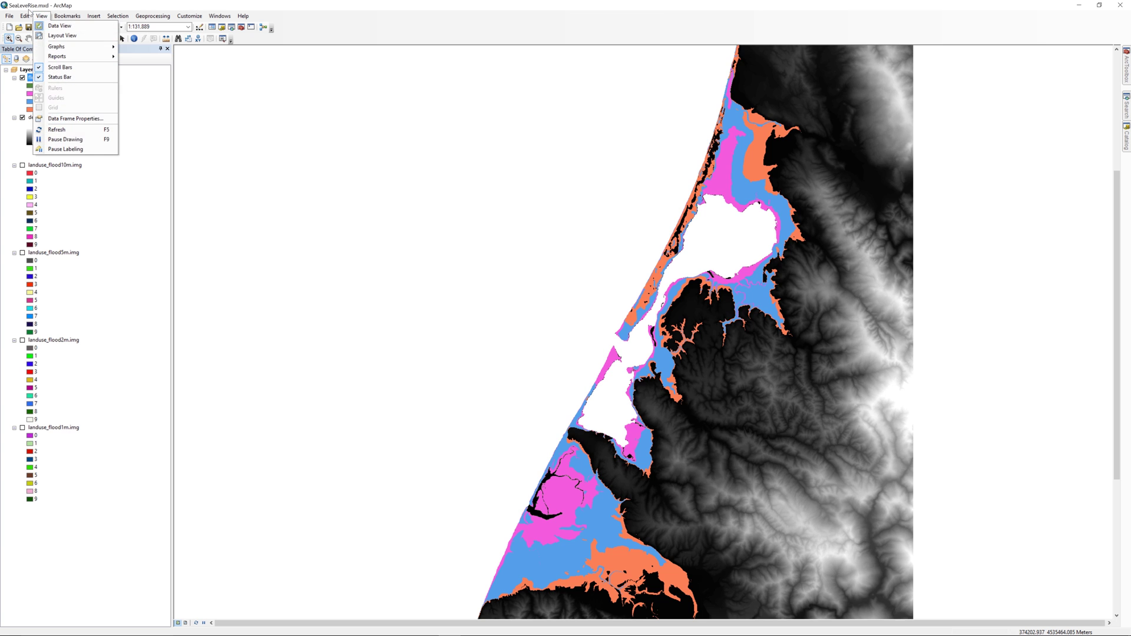
click(54, 35)
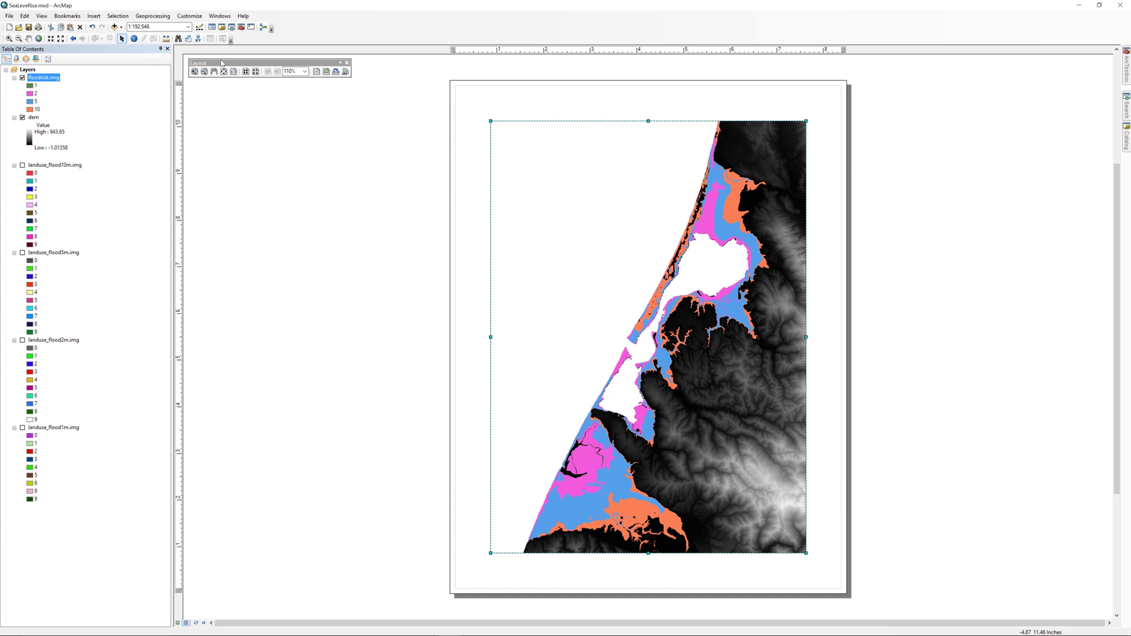
drag(221, 64, 343, 30)
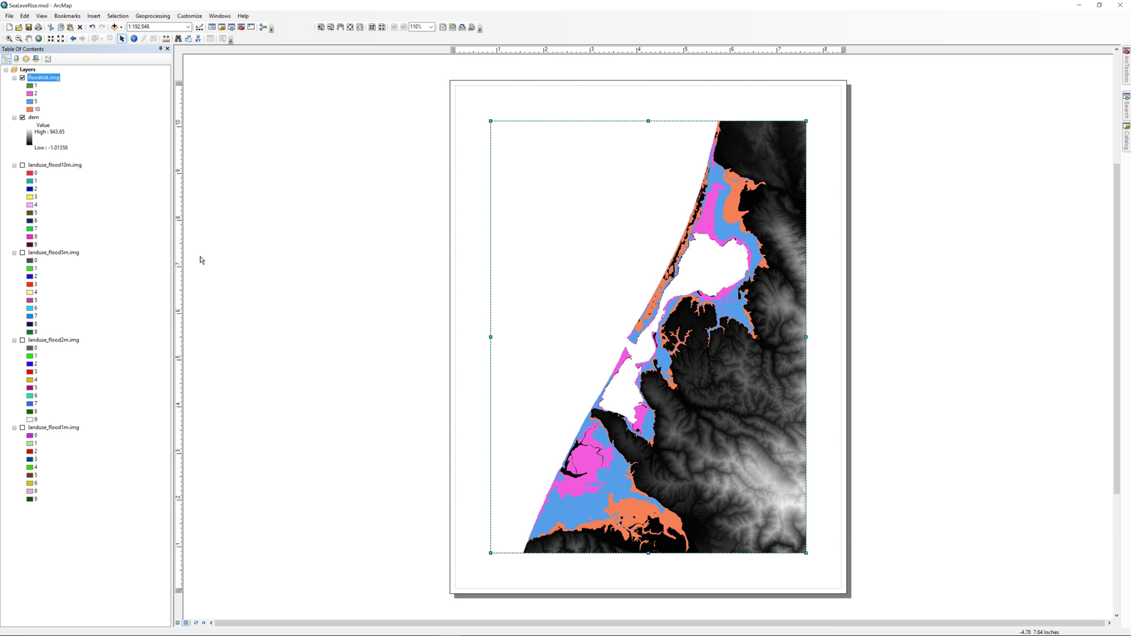
Set the page to 6 × 6 inches, not using printer paper settings.
click(7, 14)
click(41, 120)
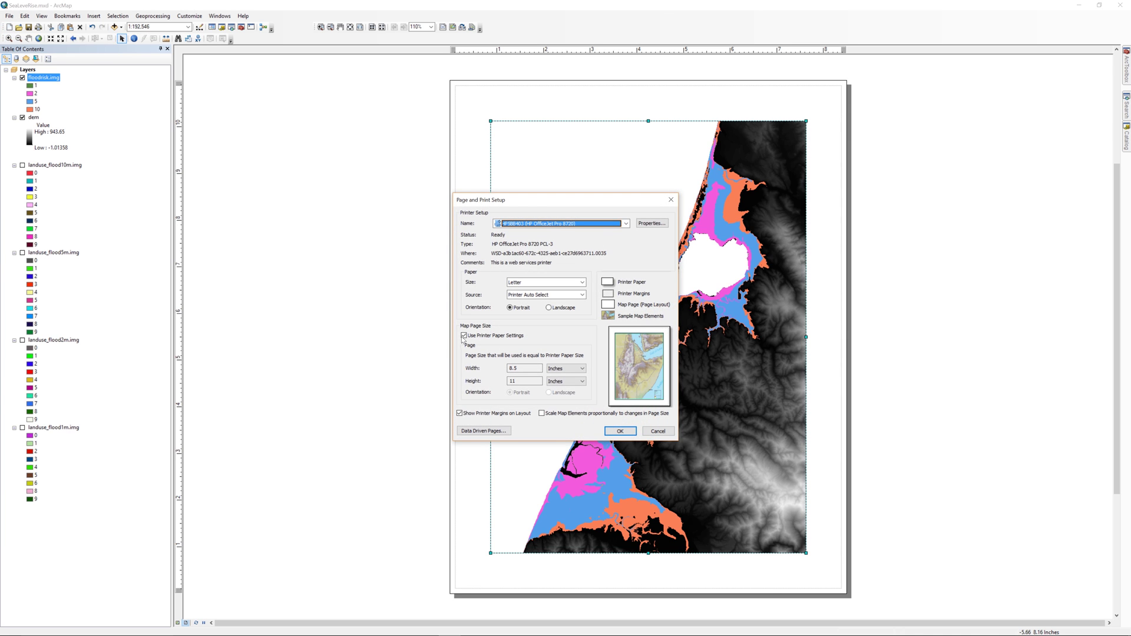
click(463, 335)
double_click(523, 368)
text(6)
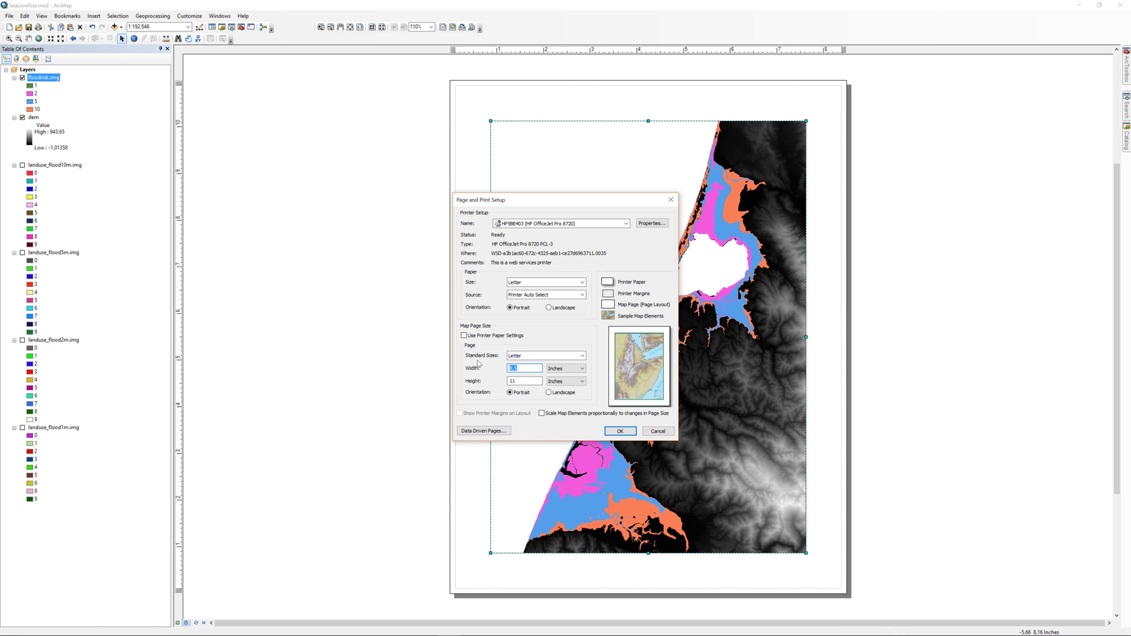
key(Tab)
key(Tab)
key(BackSpace)
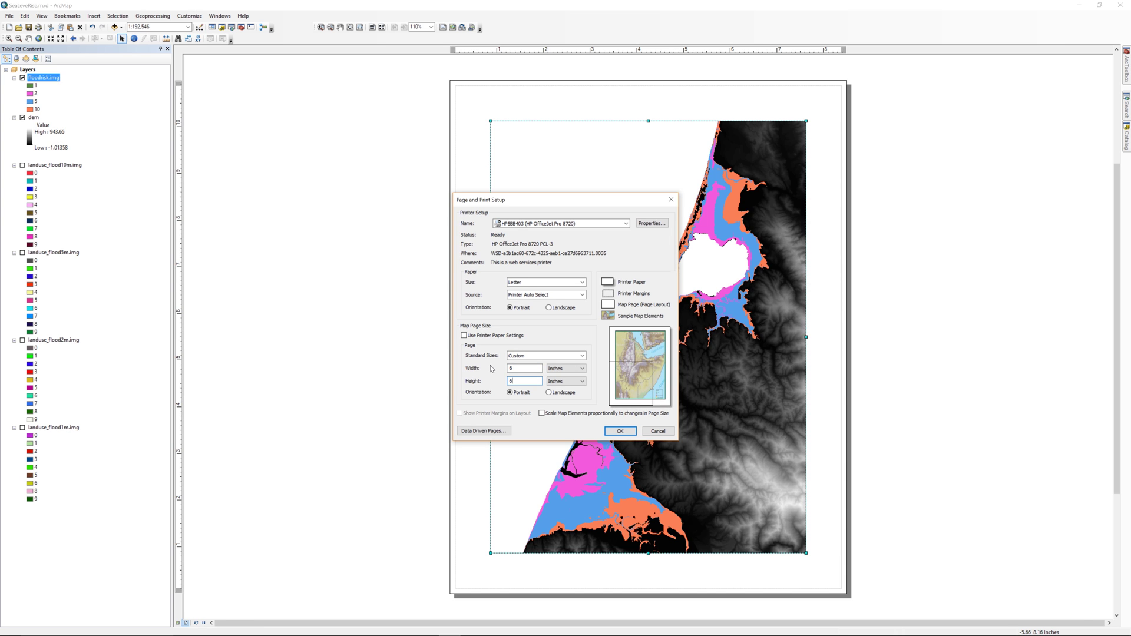
text(6)
key(Return)
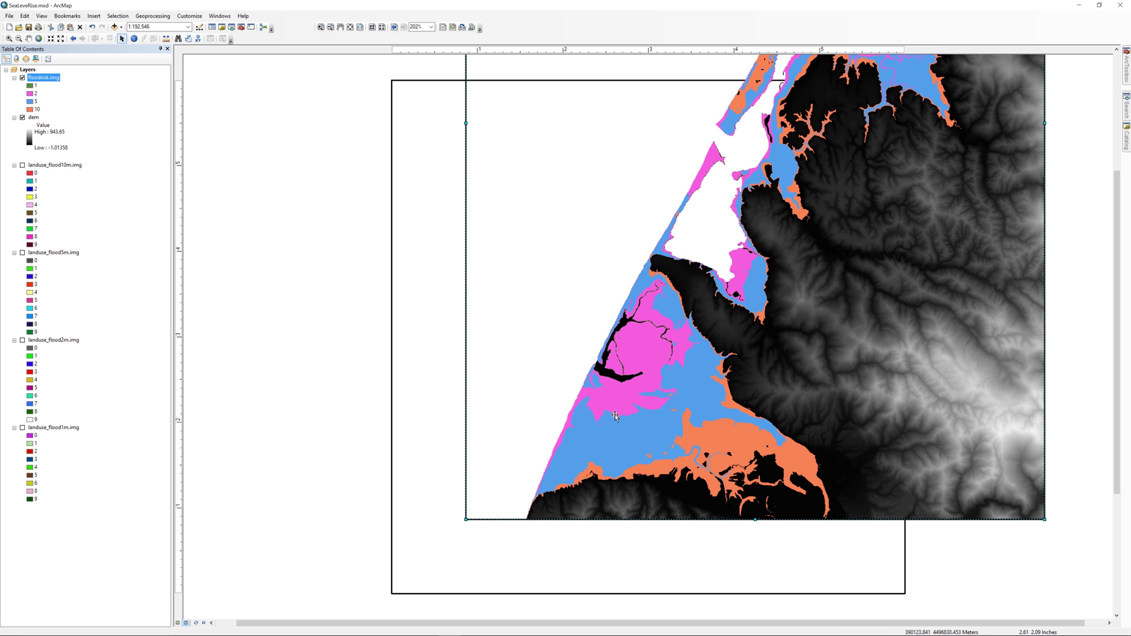
Size the Layers data frame to 6 × 6 inches at position X 0, Y 0.
right_click(28, 70)
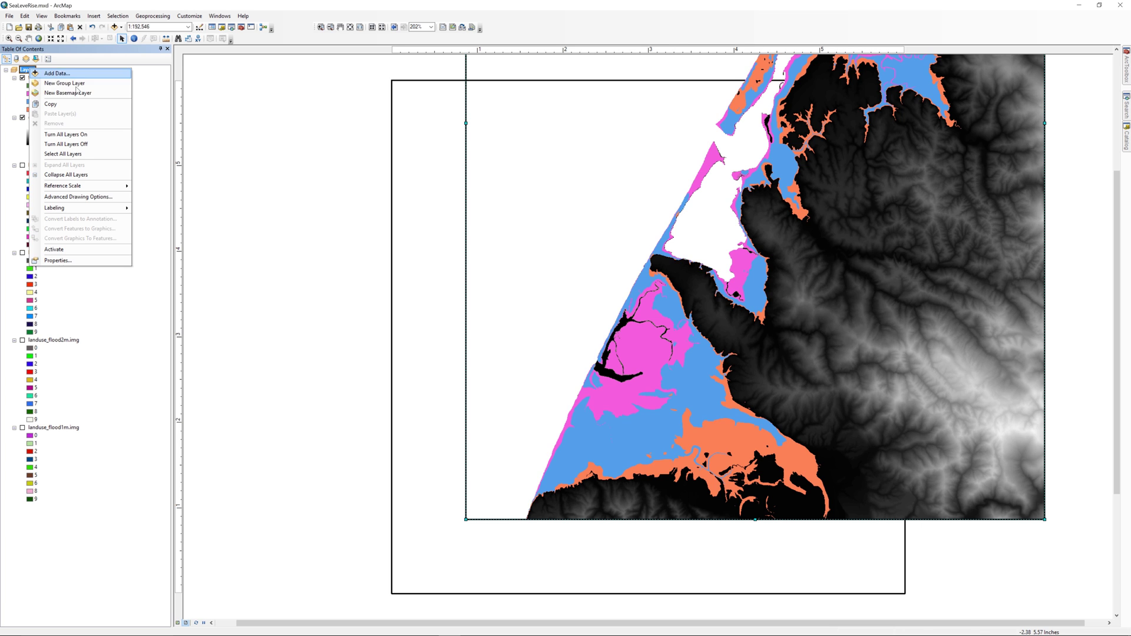
click(72, 266)
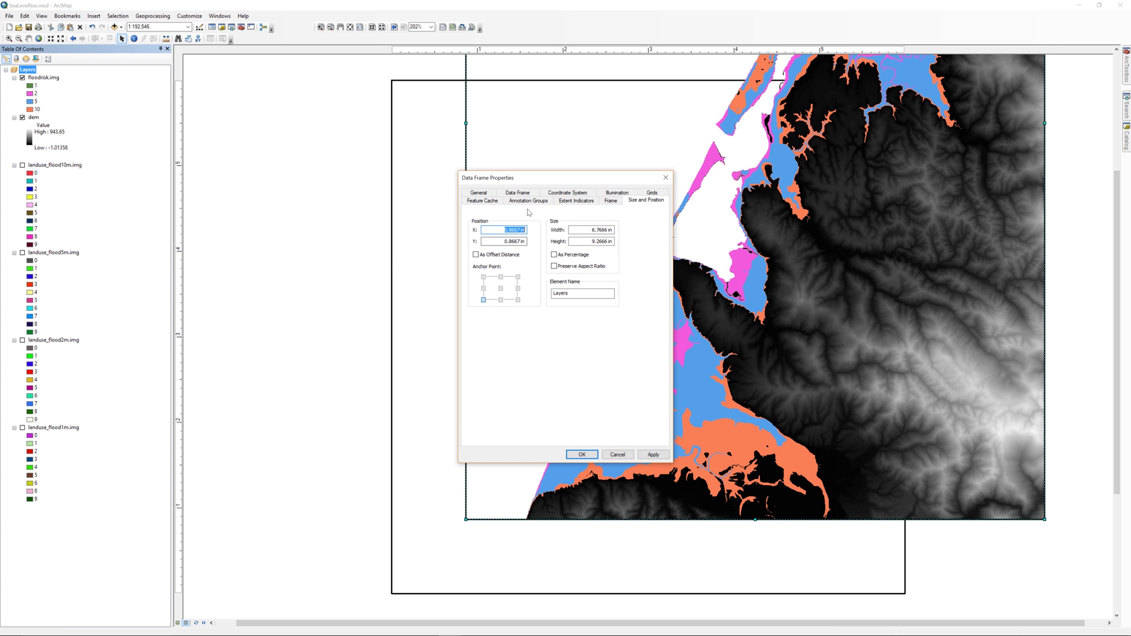
key(Tab)
key(Tab)
text(6)
key(Tab)
text(6)
key(Tab)
text(0)
key(Tab)
text(0)
key(Tab)
click(653, 454)
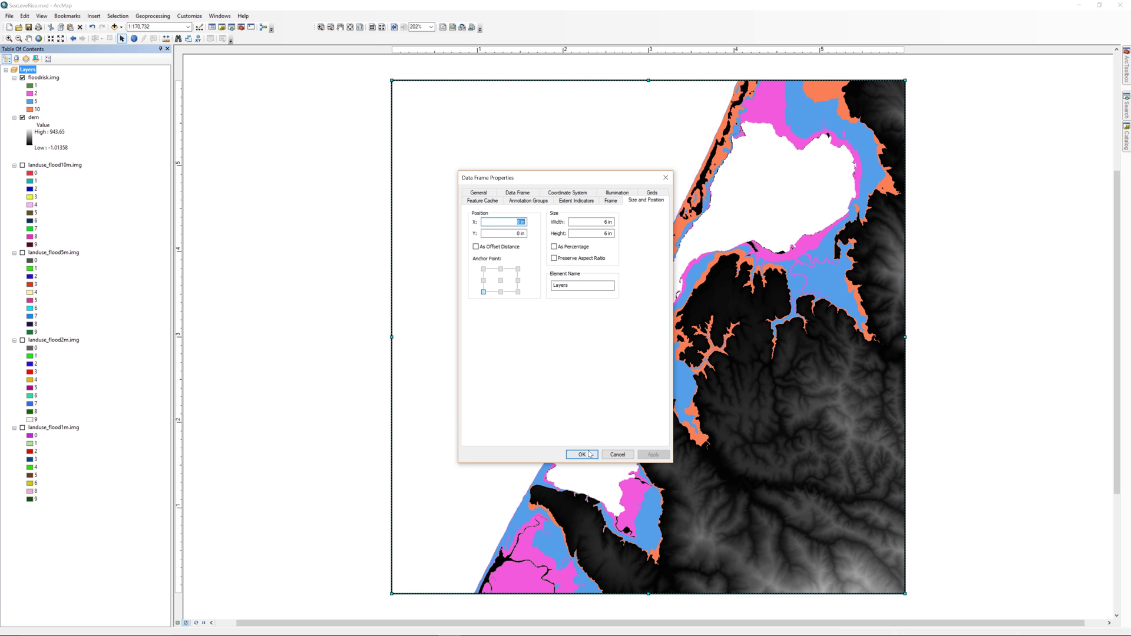
click(581, 455)
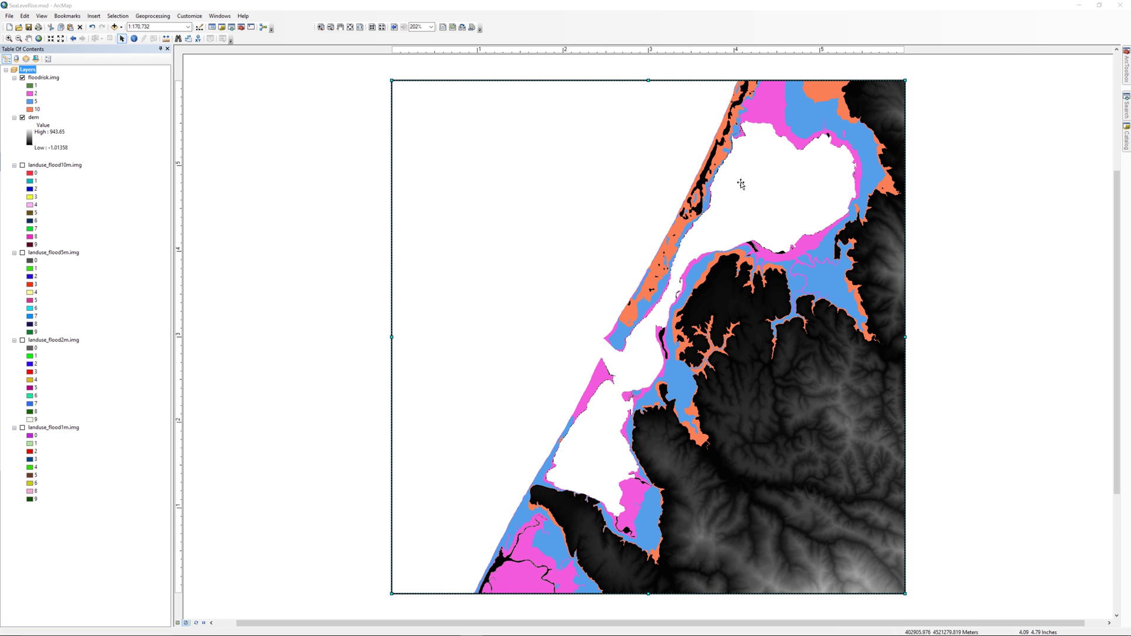
Run the Spatial Analyst Hillshade tool on dem, saving the output as 'hillshade'.
click(1126, 66)
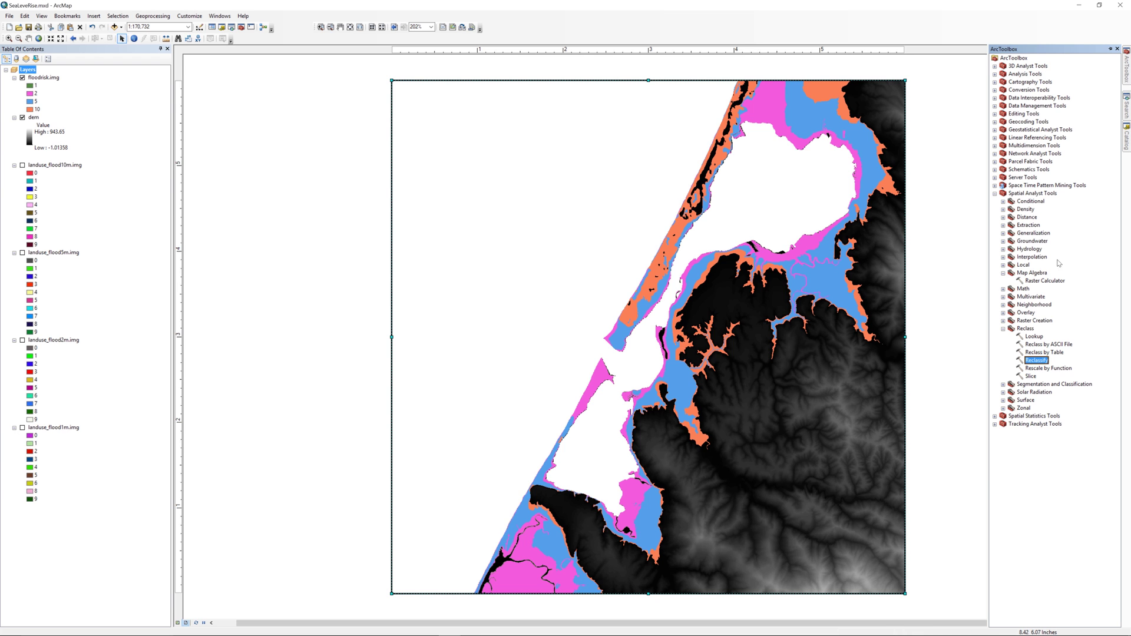
click(1003, 400)
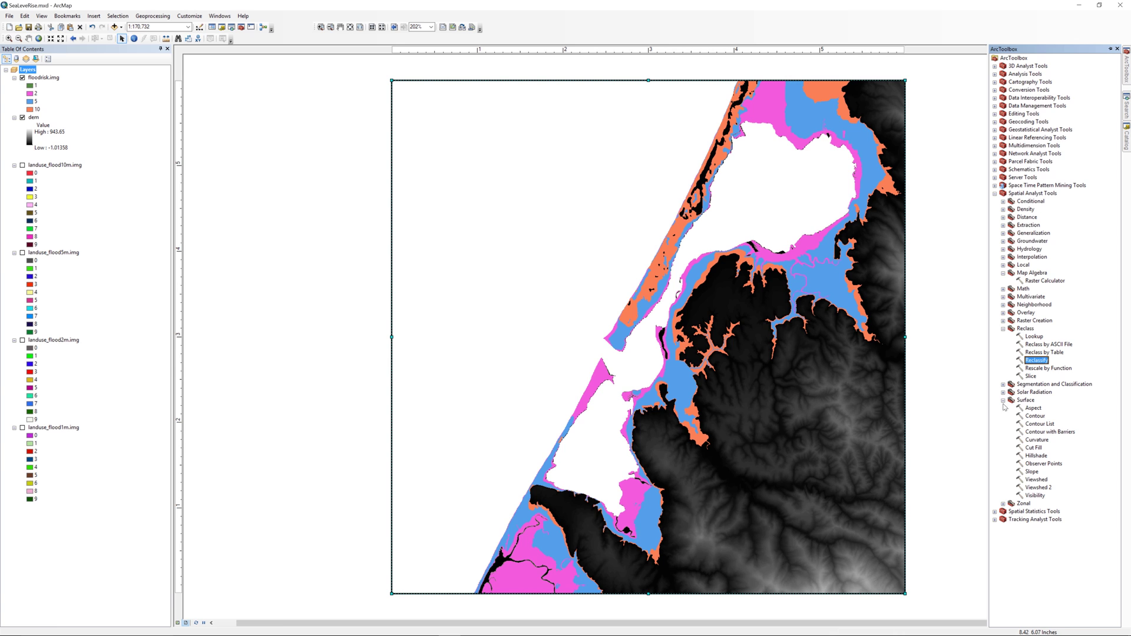
click(1035, 457)
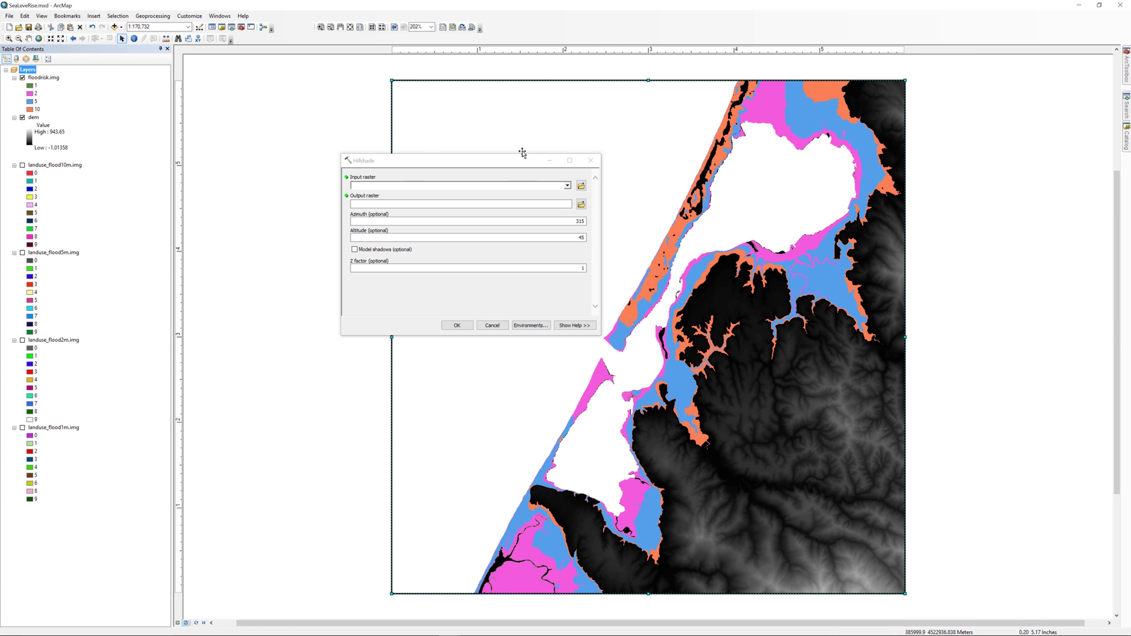
drag(33, 117, 399, 185)
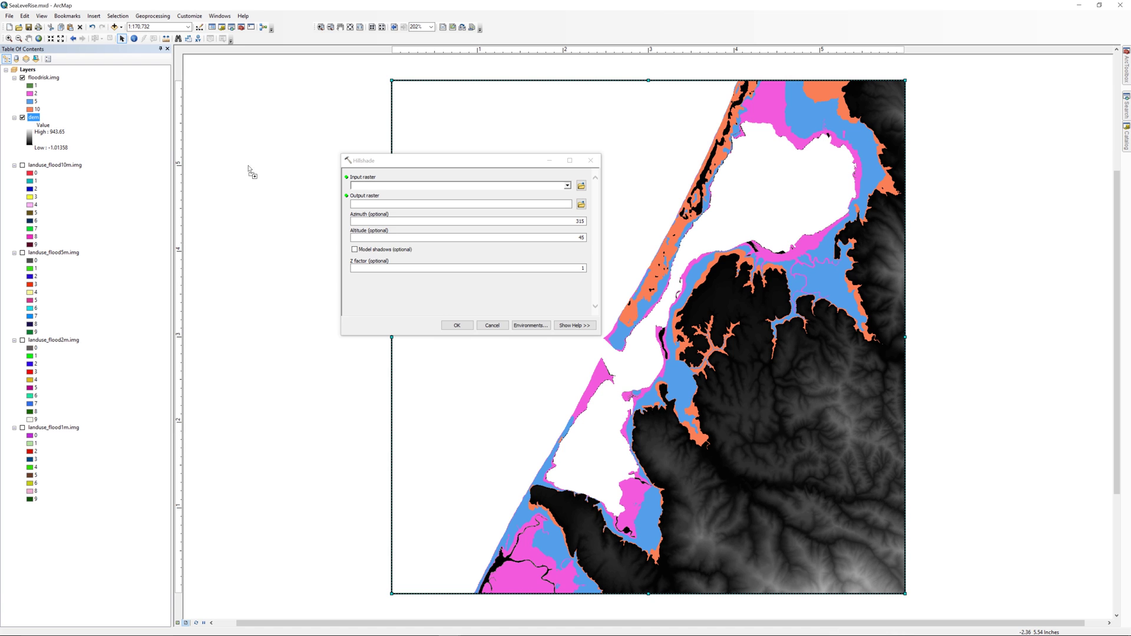
click(581, 204)
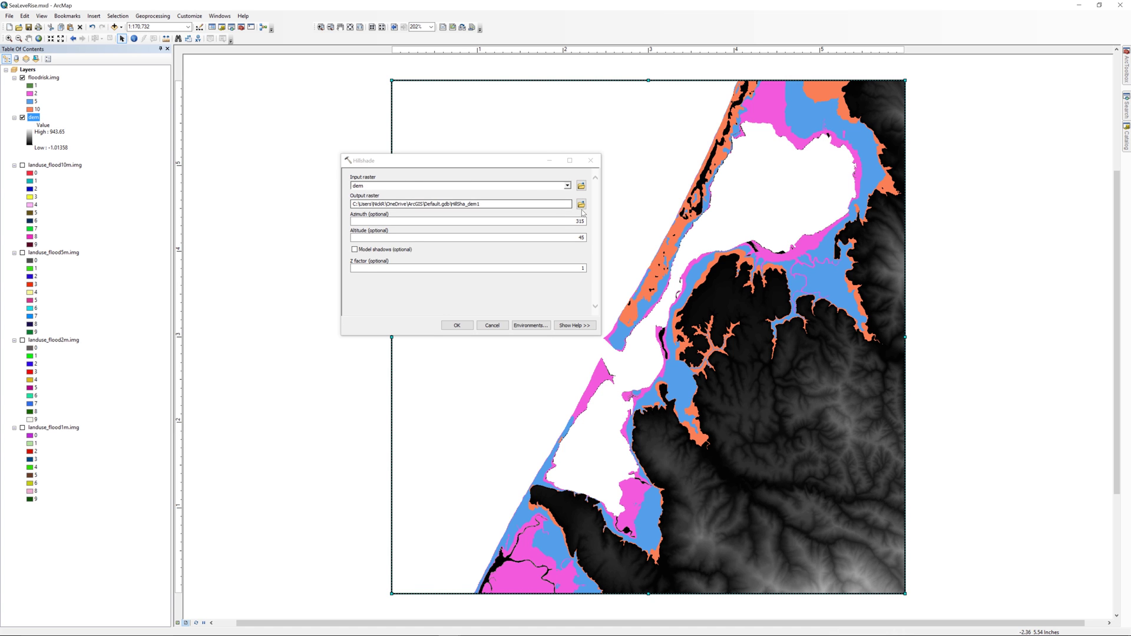
text(hillshade)
key(Return)
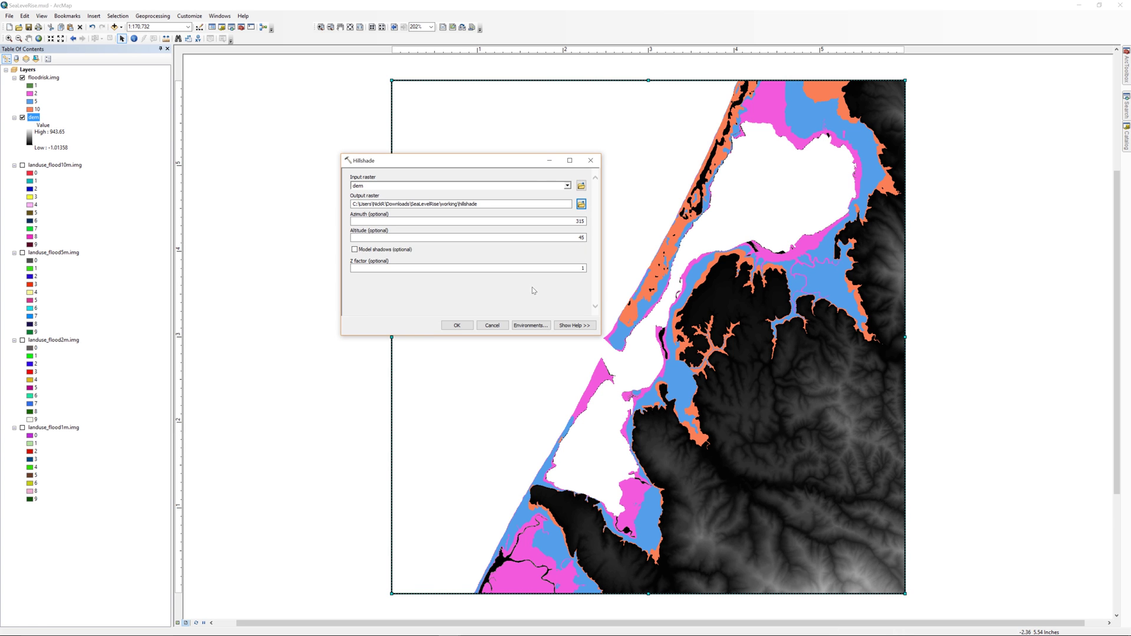
click(456, 325)
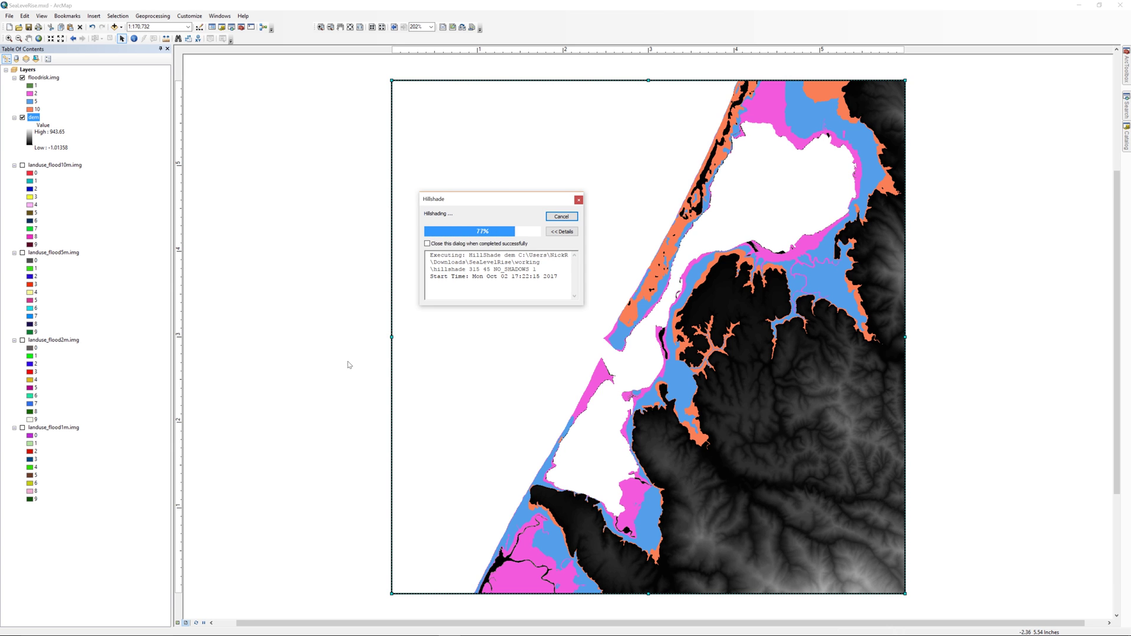
click(547, 218)
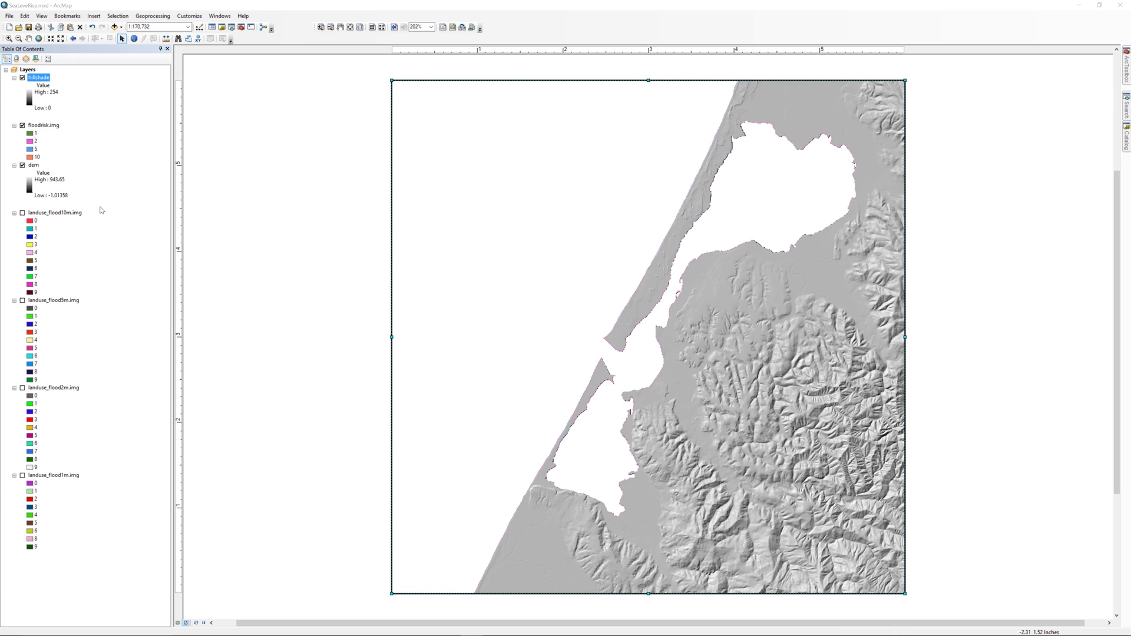
Move hillshade to the bottom with dem just above it, and make dem 50% transparent.
drag(44, 79, 66, 536)
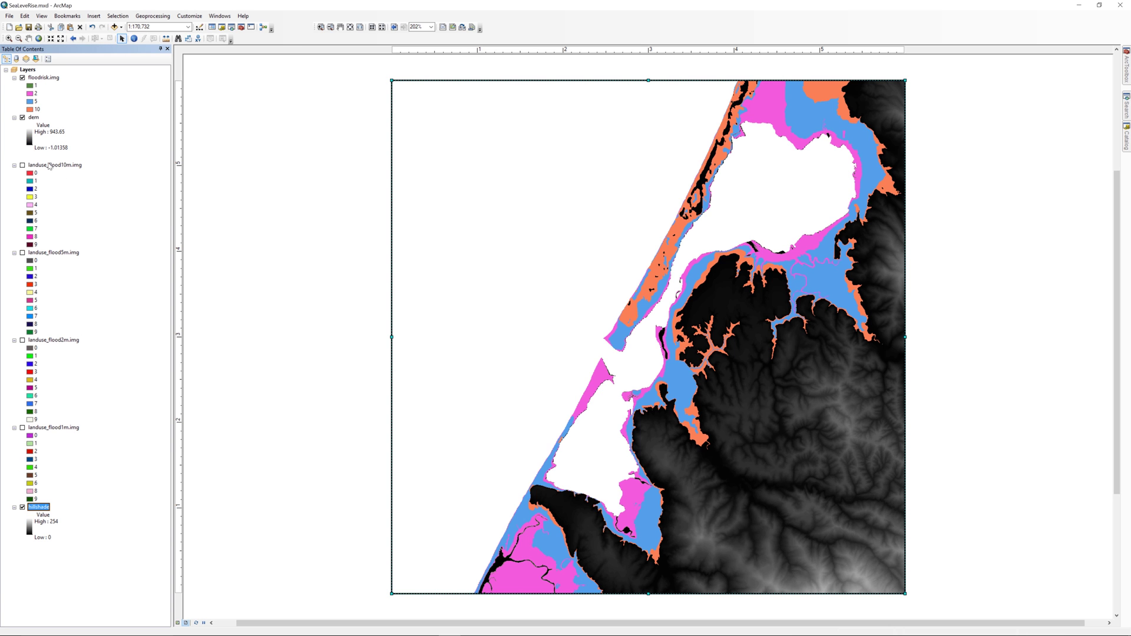
drag(35, 118, 62, 471)
right_click(38, 464)
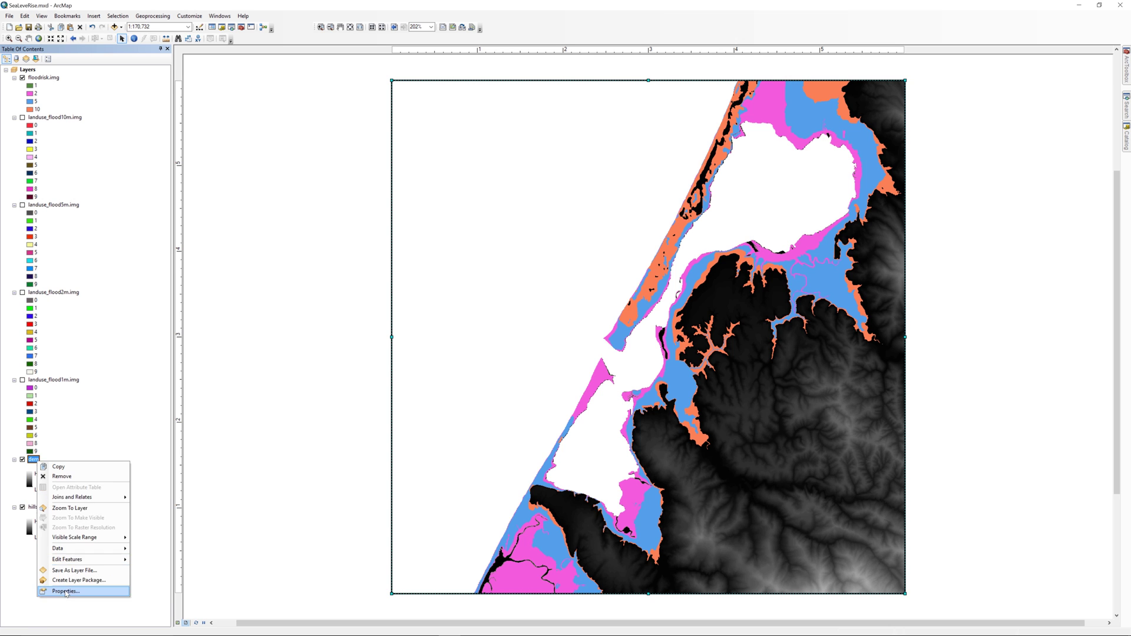
click(65, 591)
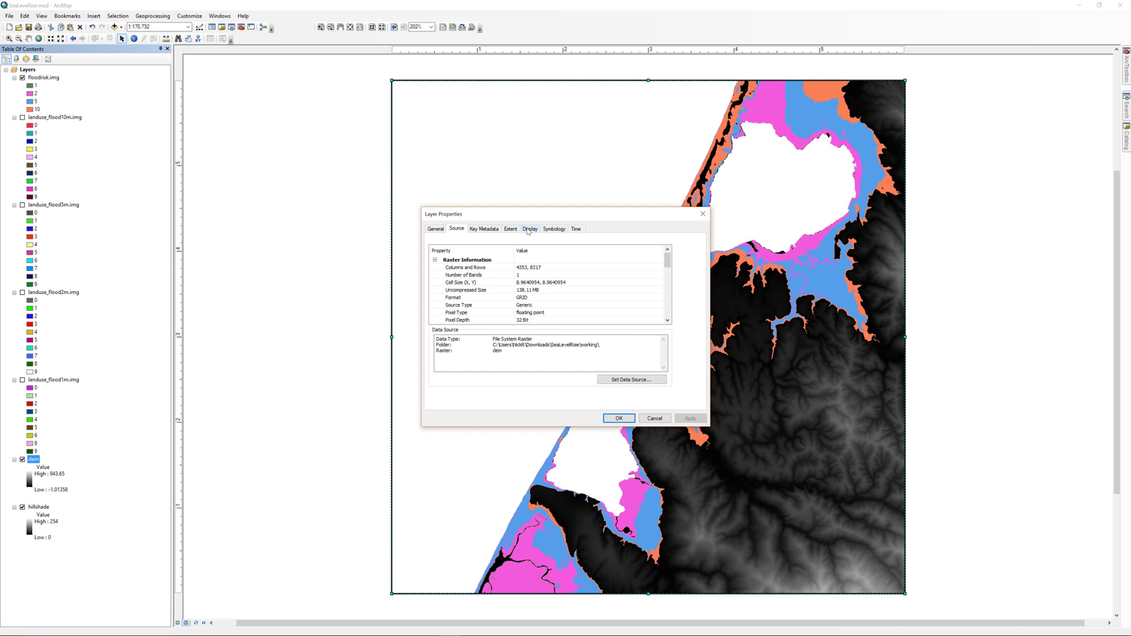
click(530, 228)
double_click(499, 325)
text(50)
click(617, 417)
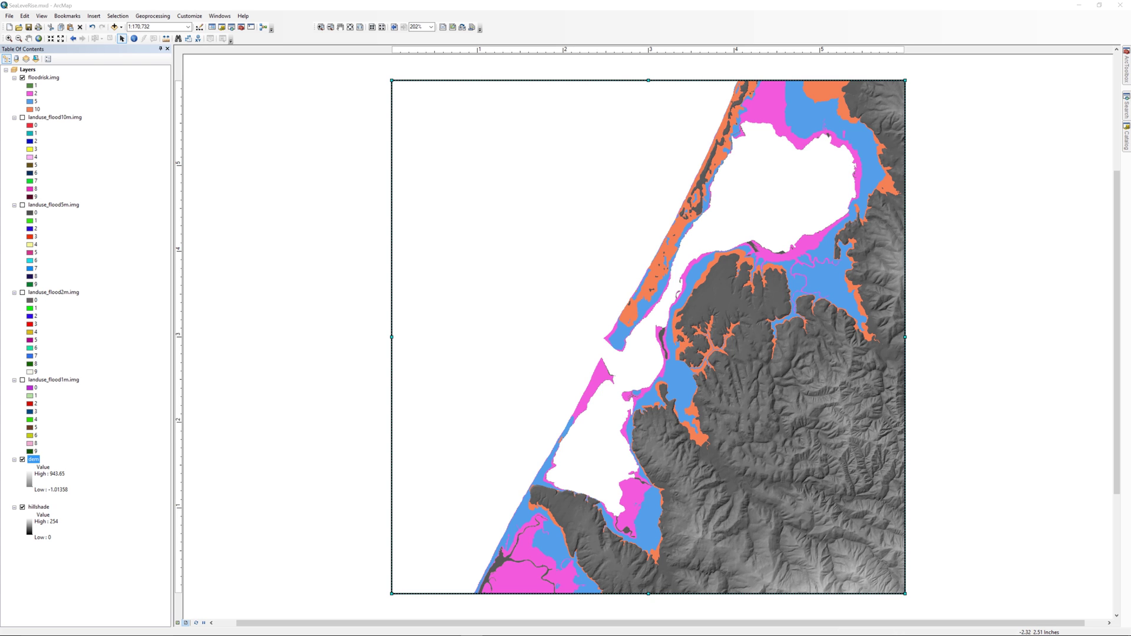
Give the Layers frame a light cyan background and a solid dark blue border.
right_click(28, 70)
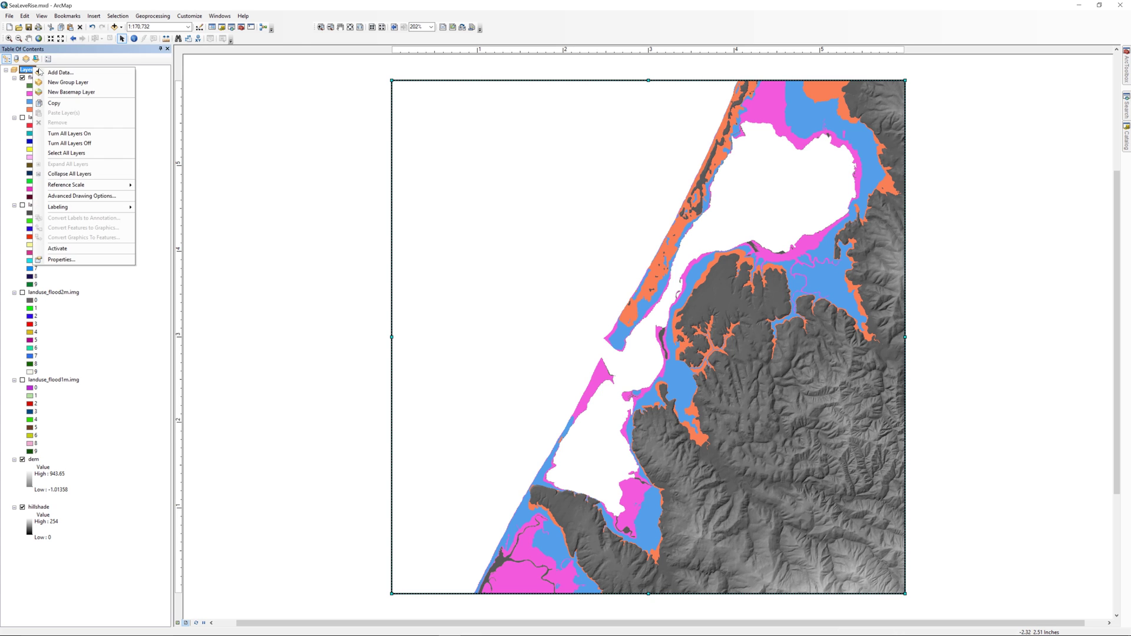
click(71, 174)
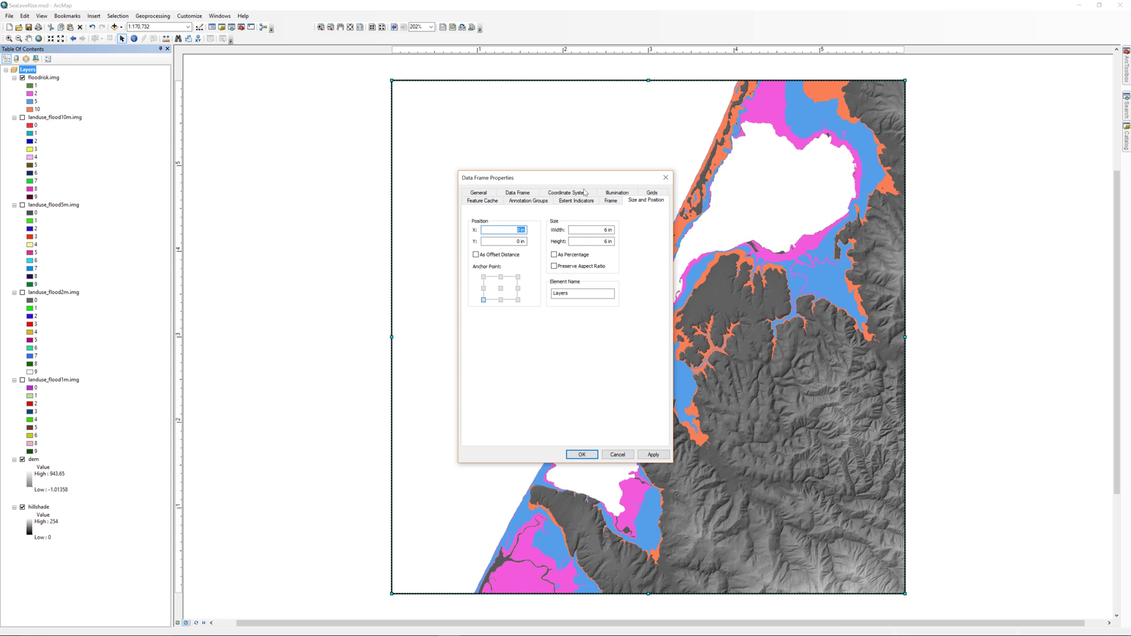
click(610, 200)
click(547, 269)
click(483, 294)
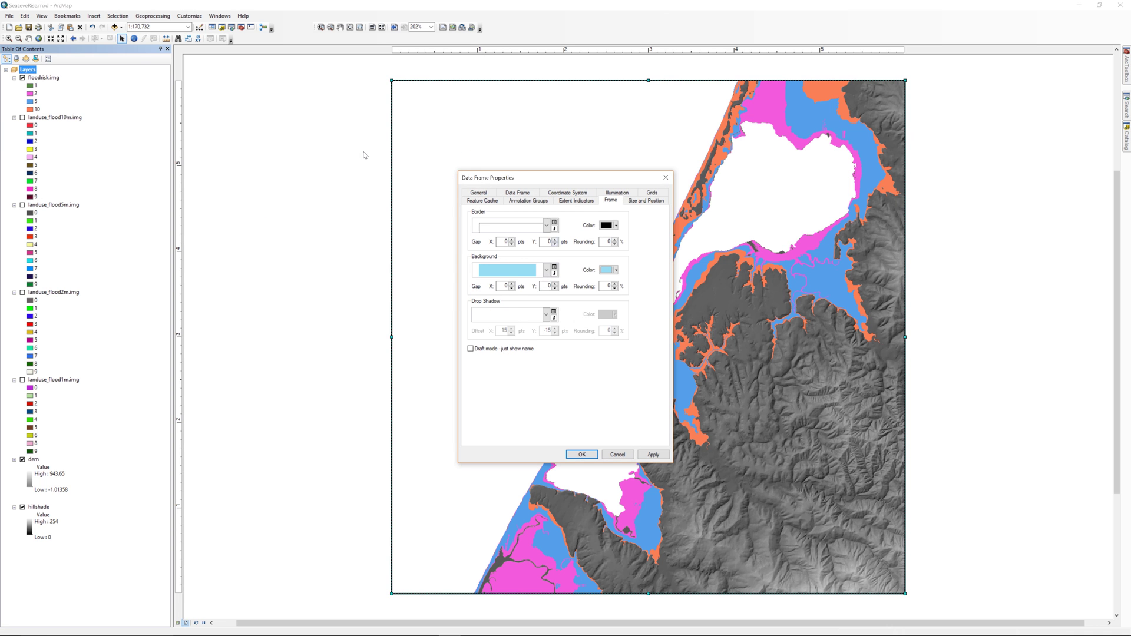
click(546, 225)
click(522, 260)
click(614, 226)
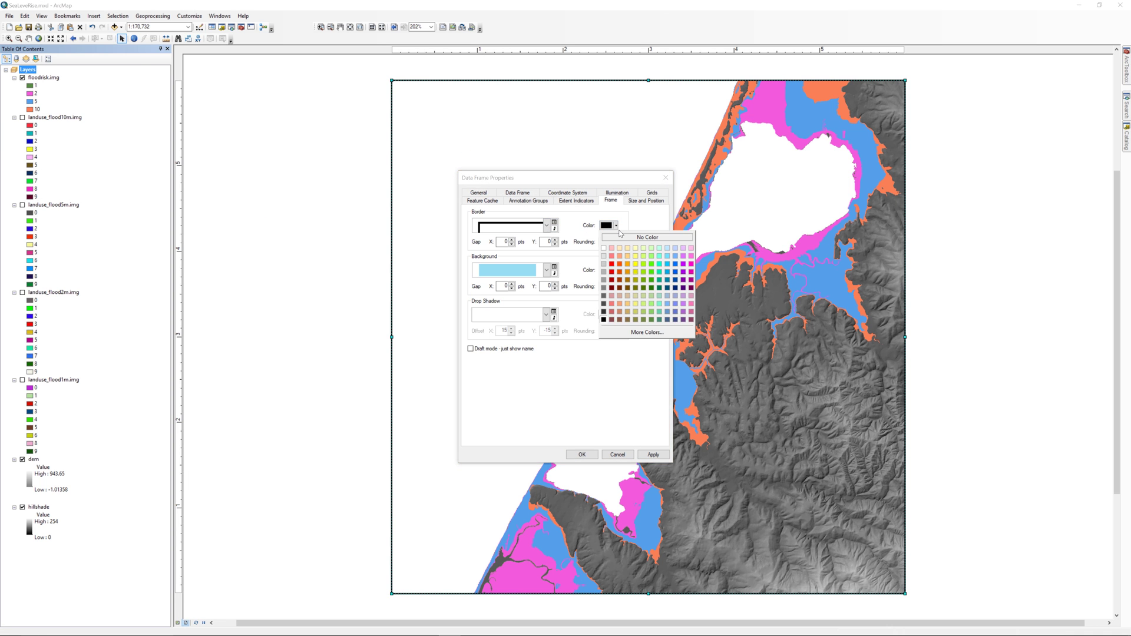
click(680, 292)
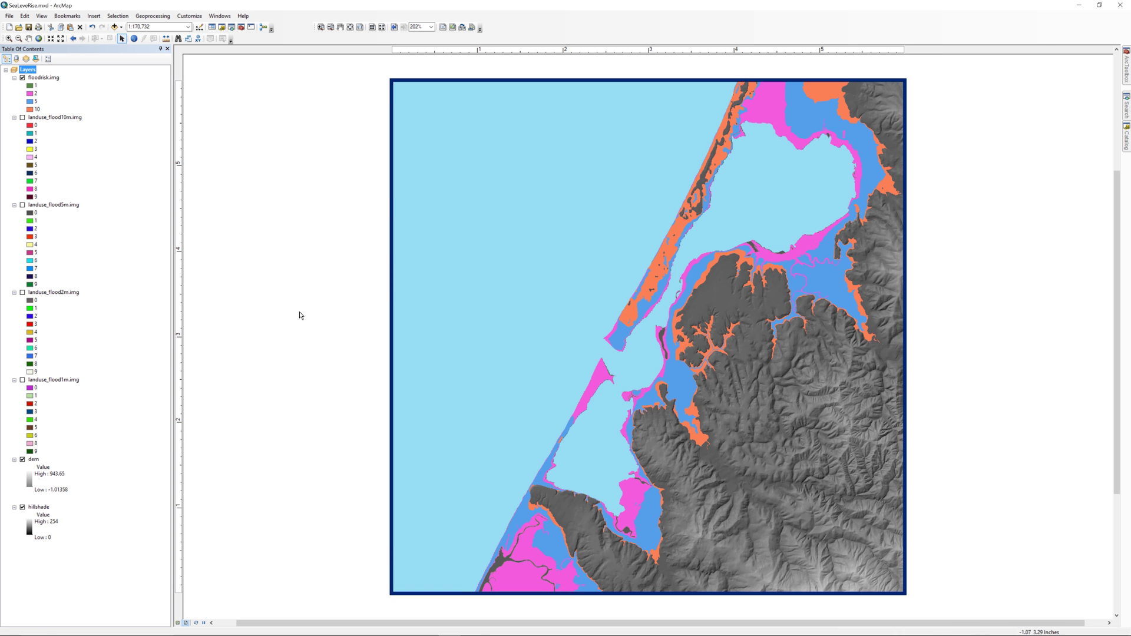
Pan and zoom to centre Humboldt Bay in the map frame.
click(28, 39)
drag(663, 158, 554, 274)
drag(715, 218, 751, 264)
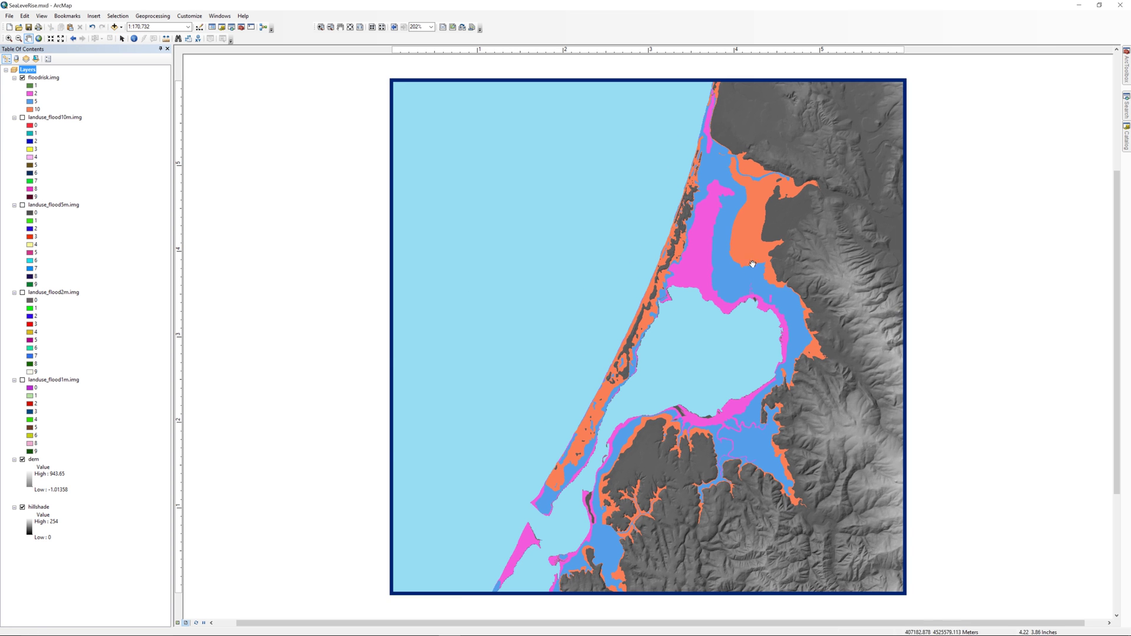
click(9, 39)
drag(602, 142, 721, 486)
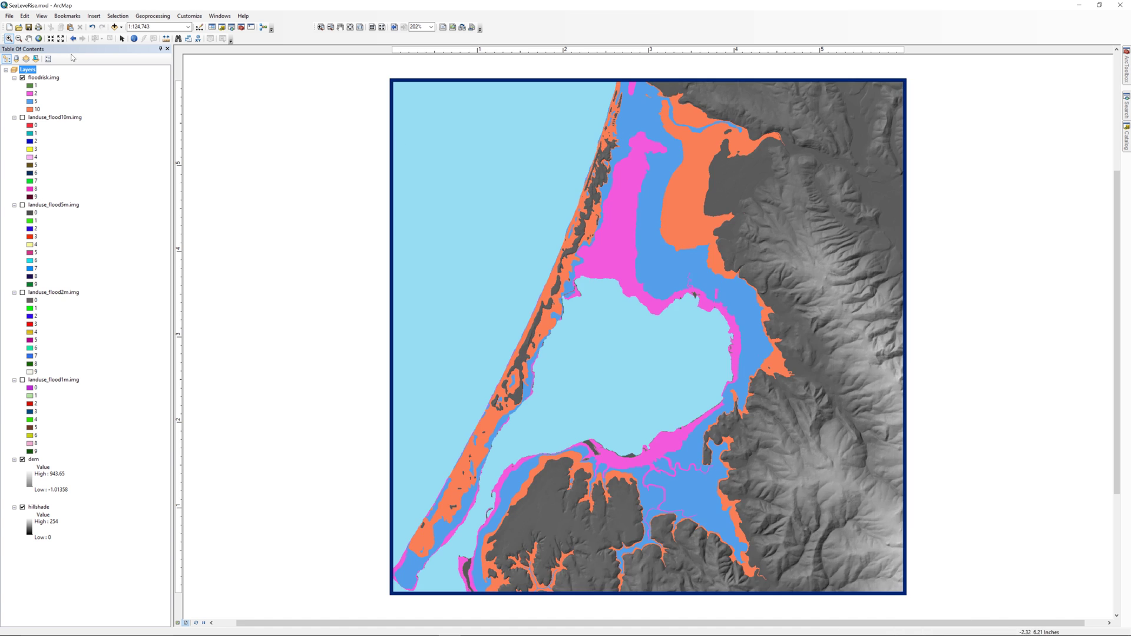
click(28, 39)
drag(543, 214, 525, 183)
Set the scale to 1:150,000 and start the 'Humboldt Bay - Arcata/Eureka' bookmark.
click(158, 27)
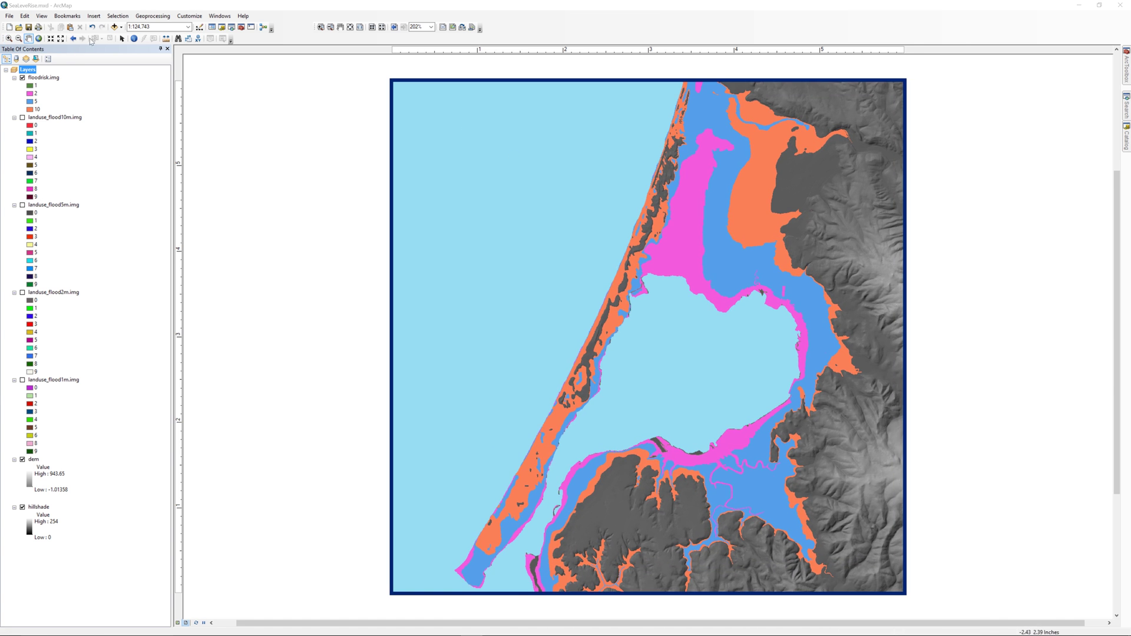
text(150000)
key(Return)
drag(596, 386, 615, 349)
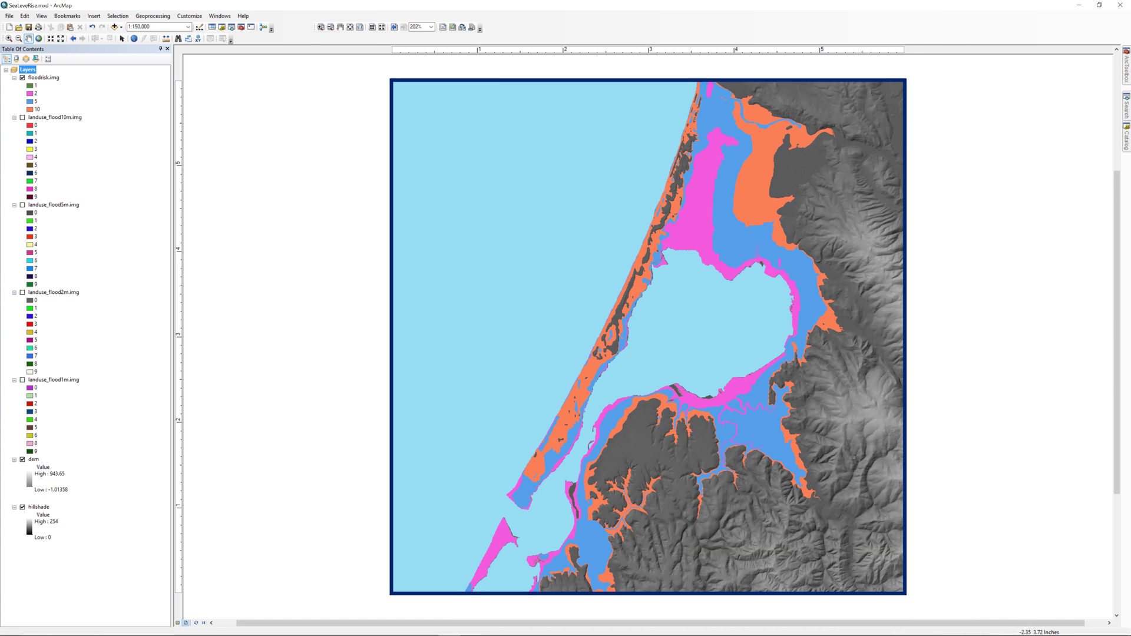
click(67, 16)
text(Humboldt Bay -Arcata/Eureka)
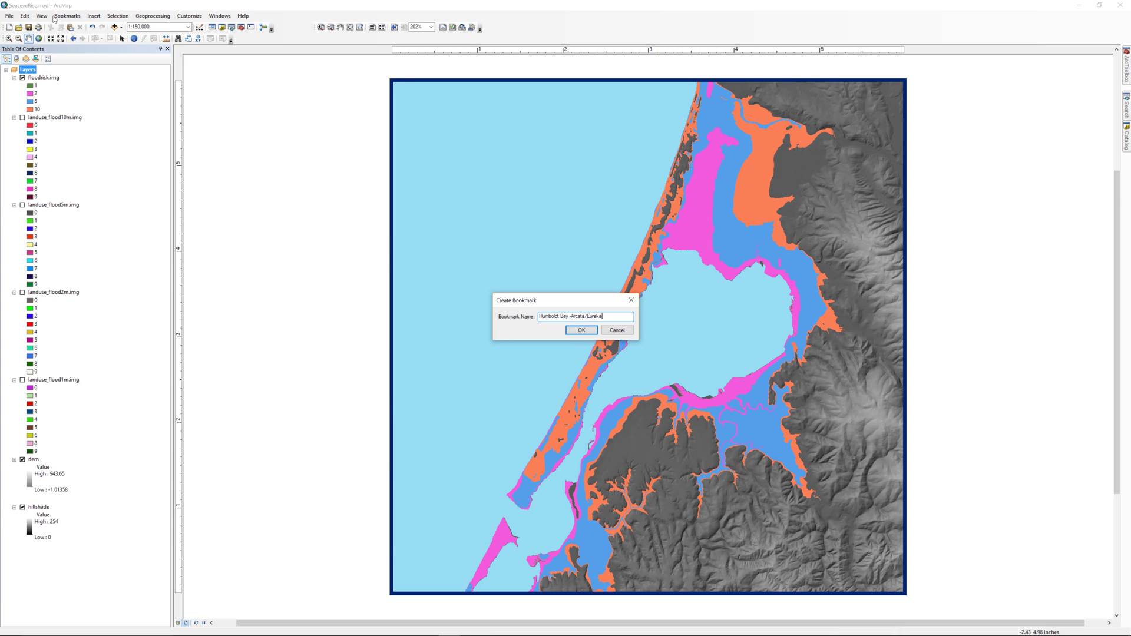
Save the bookmark, show the Draw toolbar, and draw a rectangle across the map's bottom.
click(581, 330)
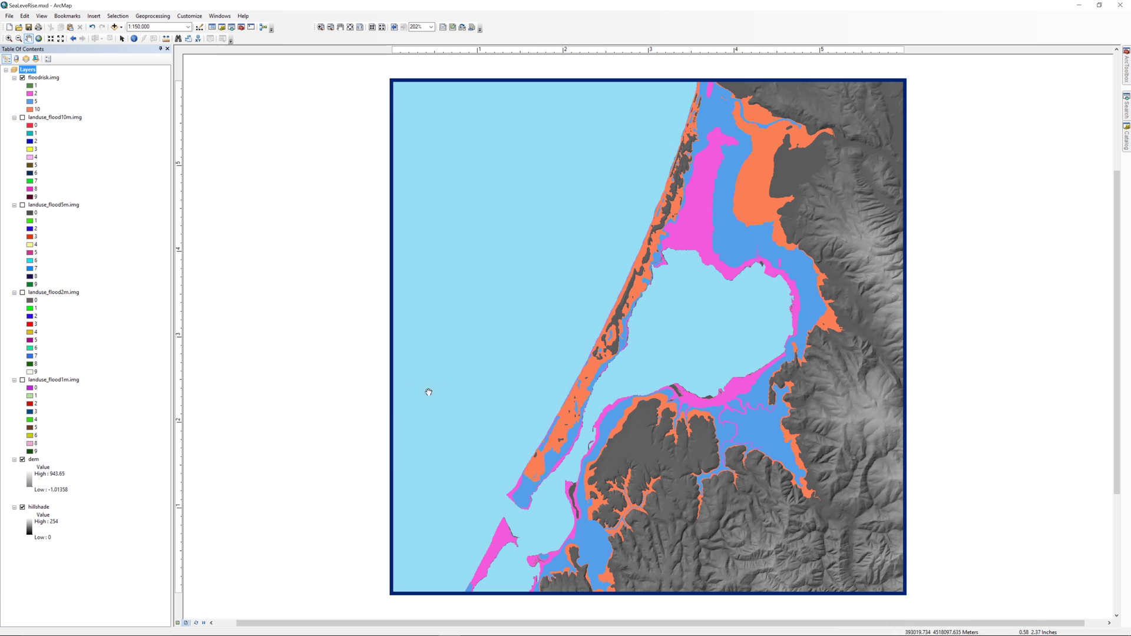
right_click(503, 30)
click(521, 128)
double_click(530, 376)
click(465, 622)
drag(392, 540, 906, 594)
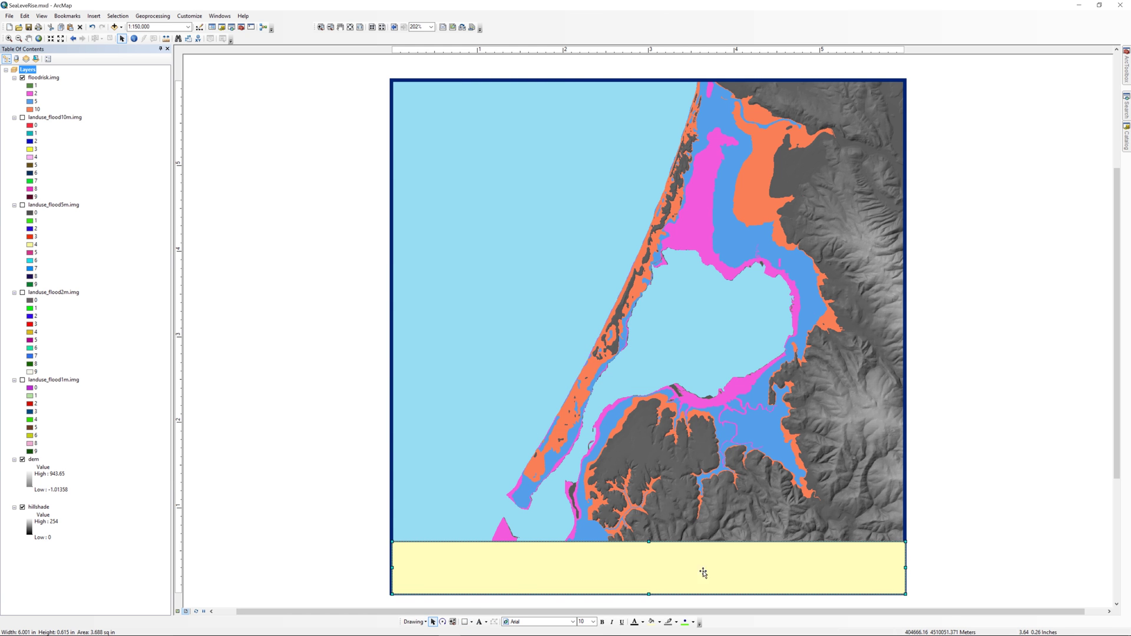
Give the rectangle a lavender fill and a 0.75 inch height.
double_click(589, 565)
click(539, 283)
click(591, 304)
click(540, 283)
click(595, 333)
click(559, 387)
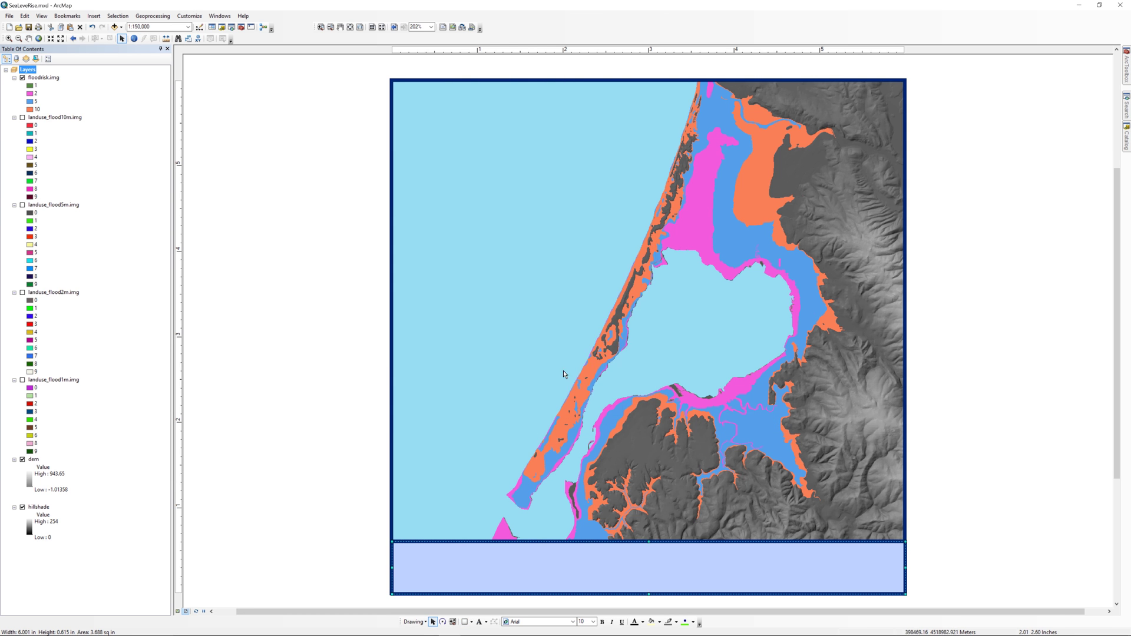
double_click(648, 566)
click(544, 259)
text(.75)
click(559, 387)
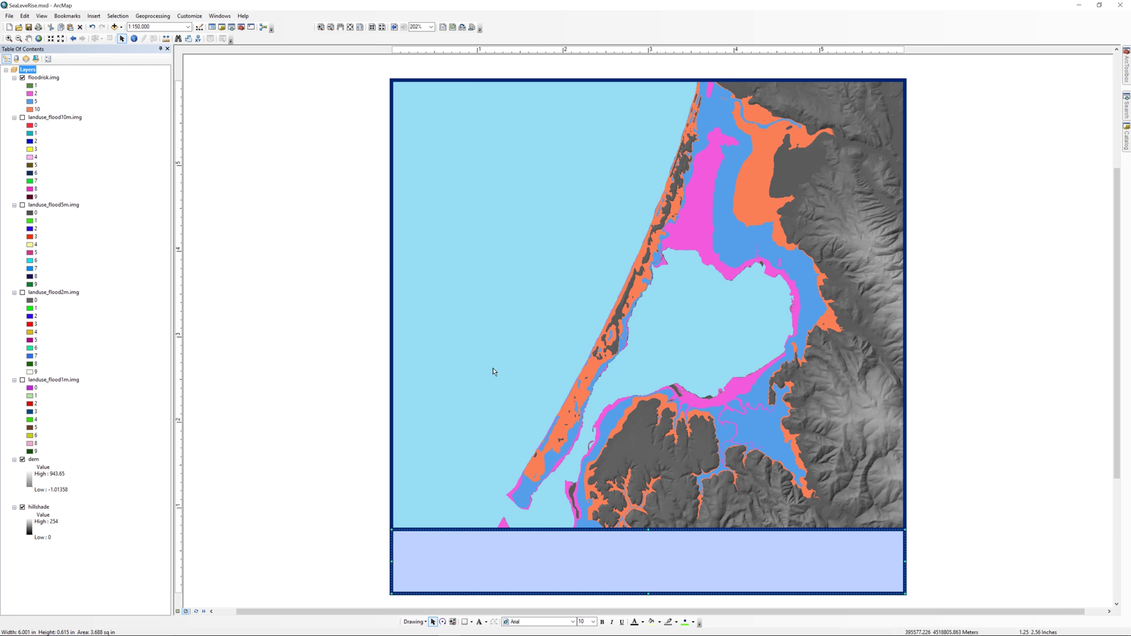
Insert a scale bar into the lavender box, stretched to 4 miles.
click(94, 16)
click(112, 92)
drag(583, 323, 424, 551)
drag(551, 566, 848, 545)
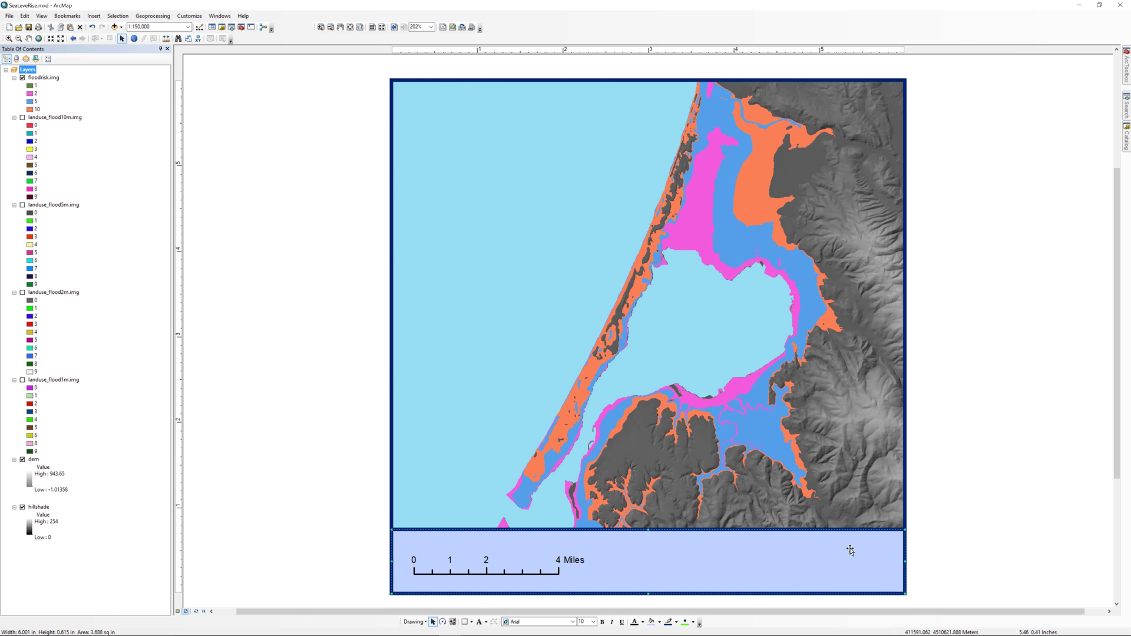
Add a north arrow in the box's lower-right corner.
click(94, 15)
click(112, 85)
click(165, 202)
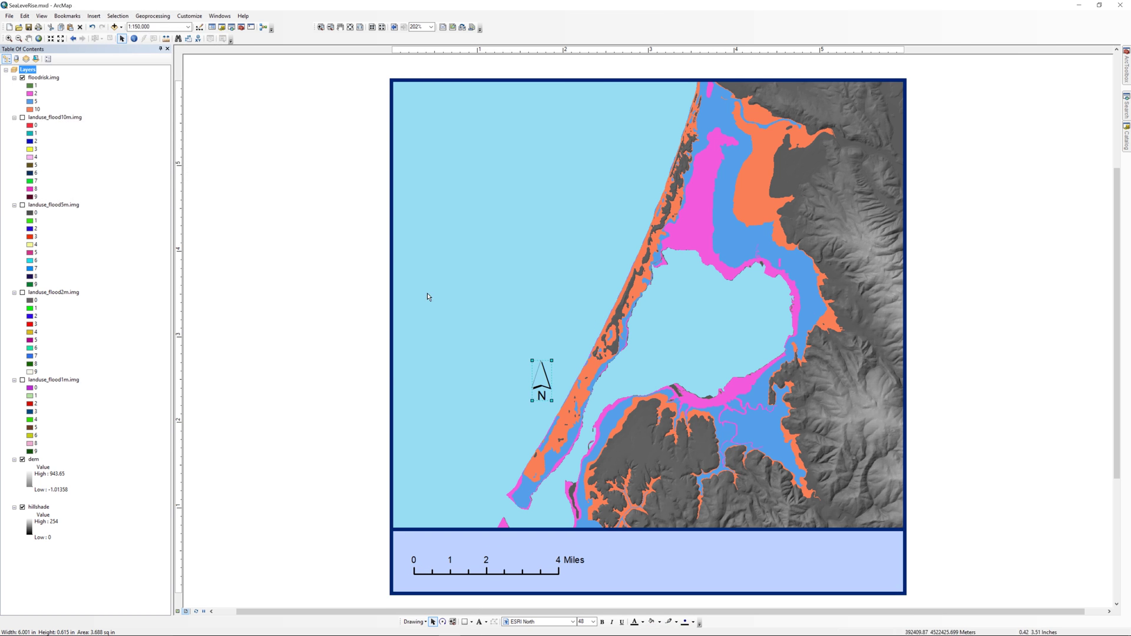
drag(536, 374, 887, 560)
Give the floodrisk.img layer a pink-to-dark-red colour ramp in Symbology.
click(43, 77)
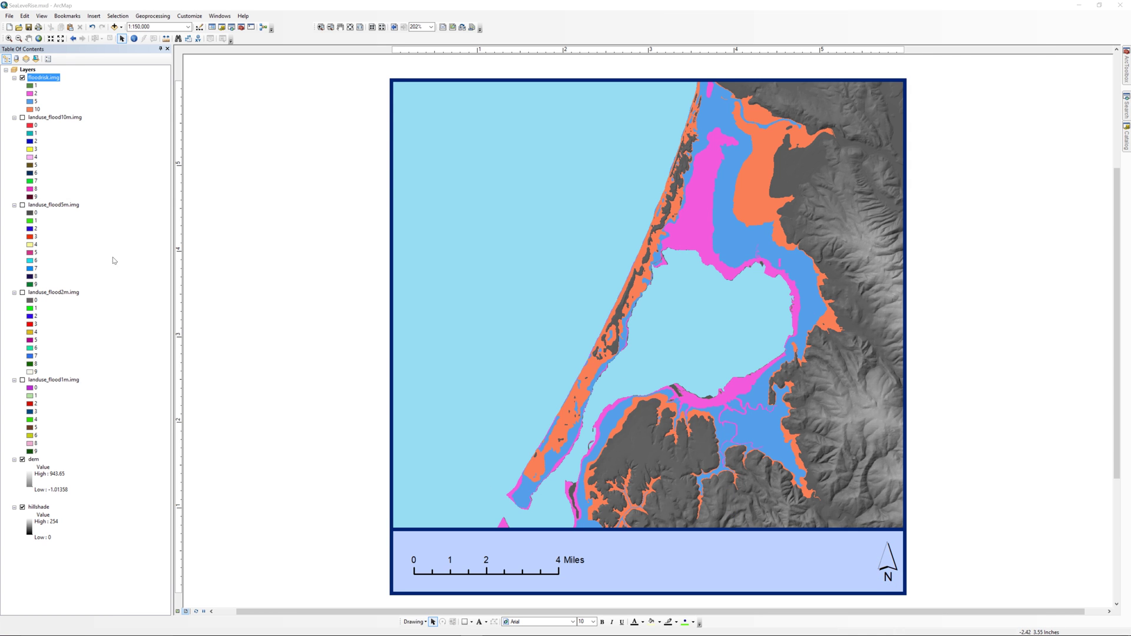
right_click(43, 78)
click(56, 213)
click(550, 219)
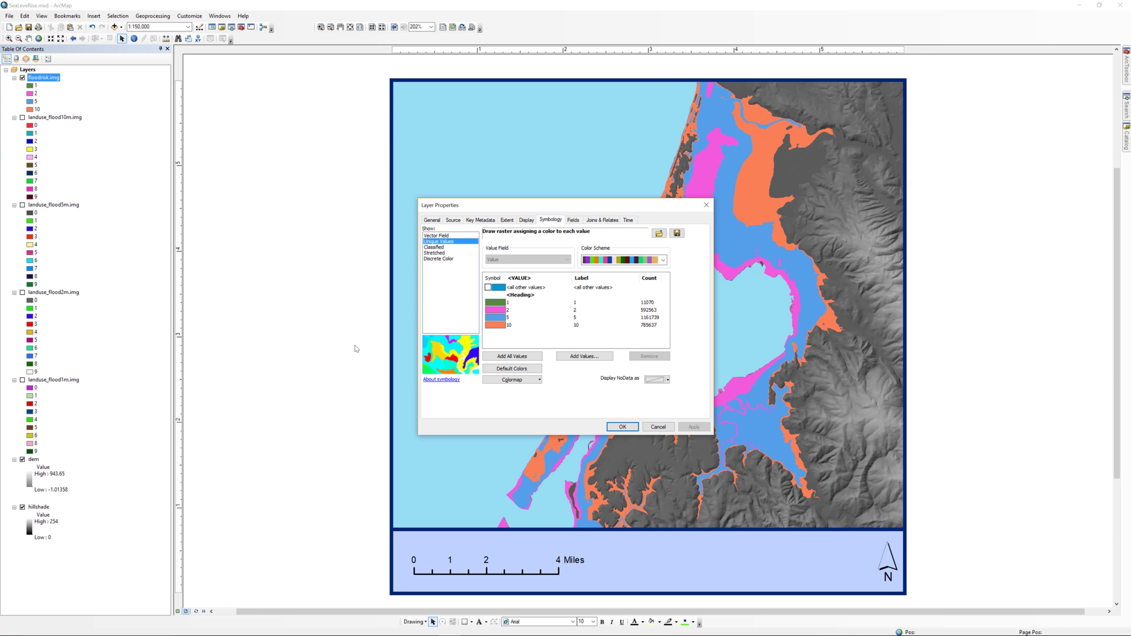
click(663, 259)
click(658, 341)
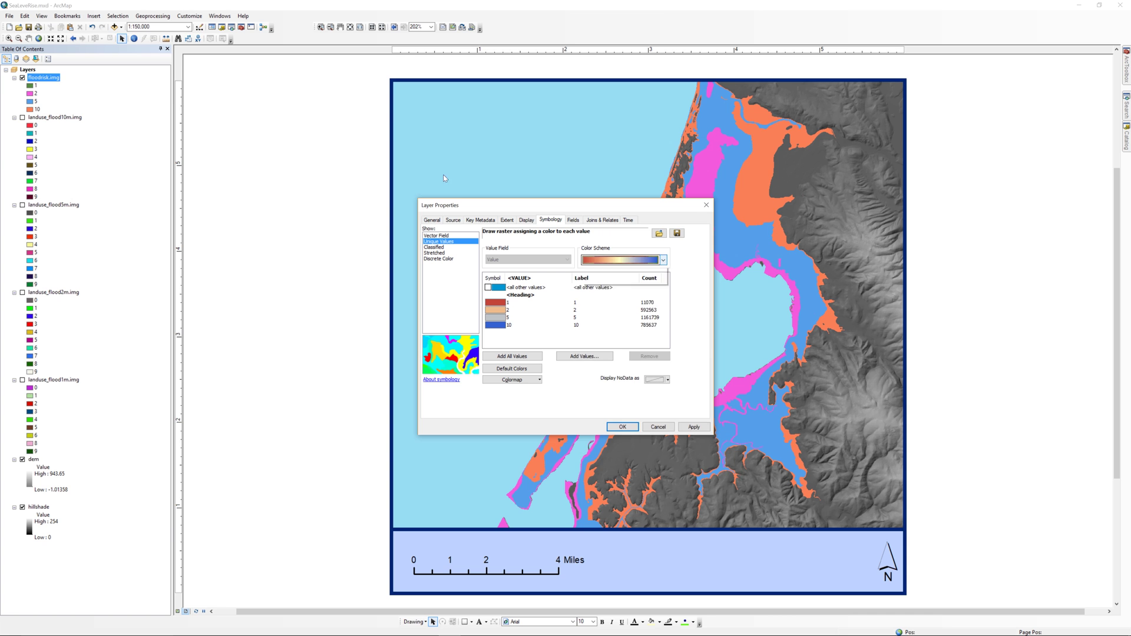
click(664, 260)
scroll(650, 344, down, 5)
click(650, 340)
click(694, 427)
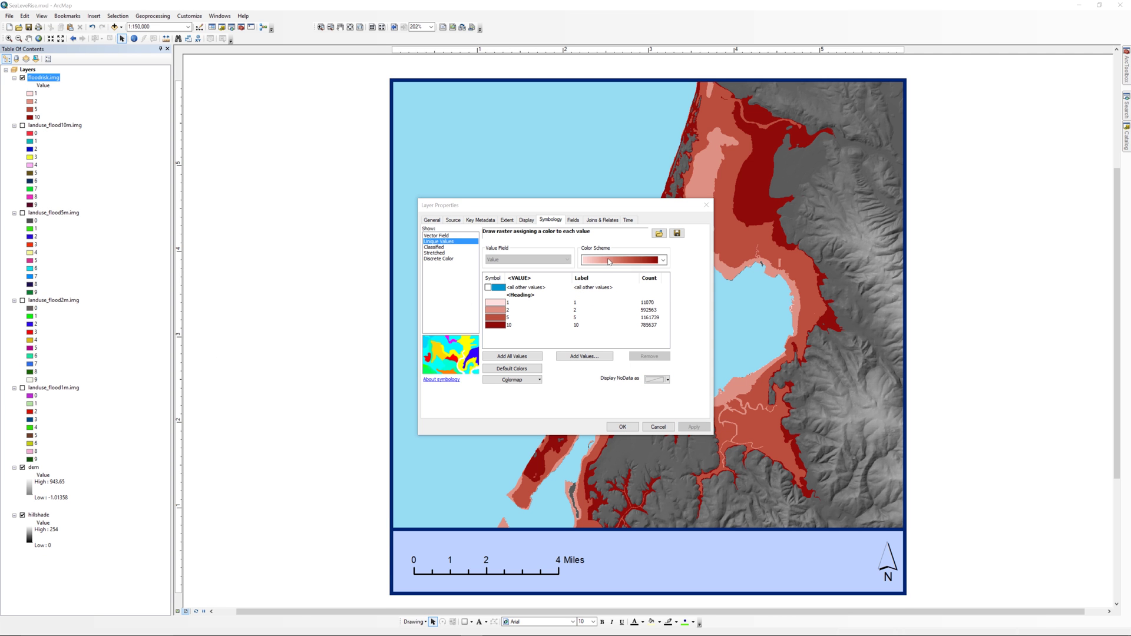
right_click(609, 259)
click(636, 264)
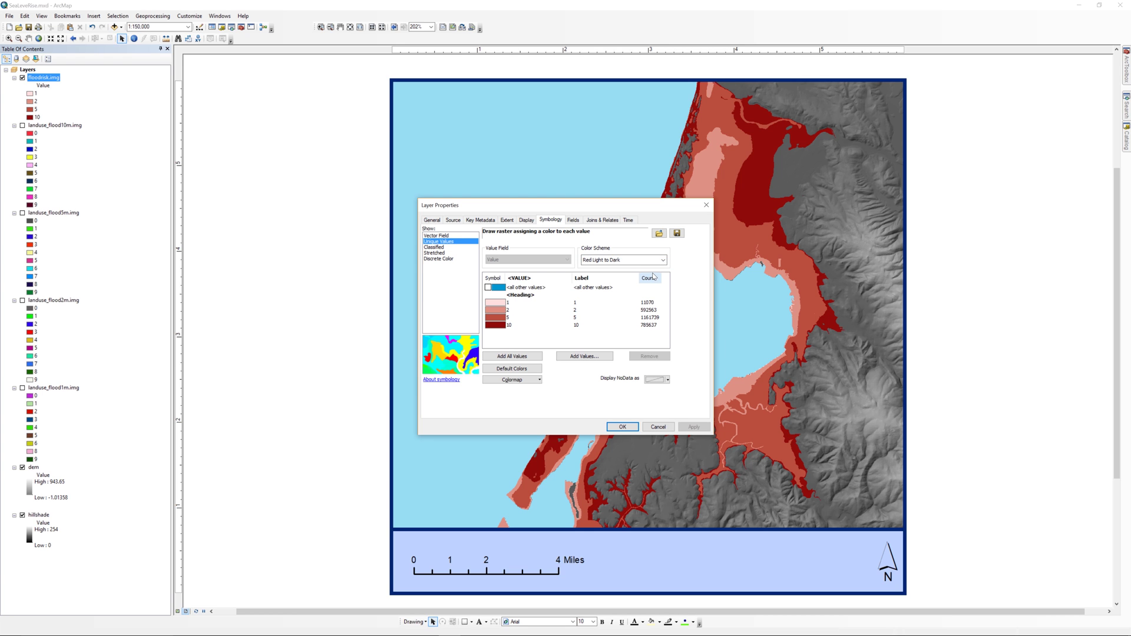
right_click(648, 263)
click(666, 267)
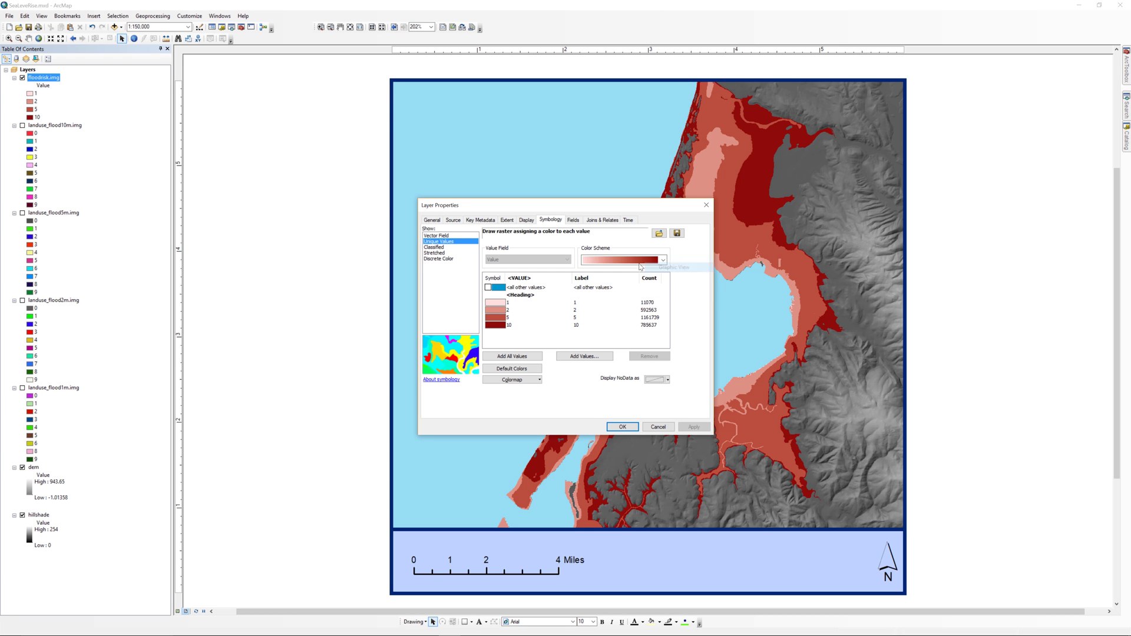
Enter class labels 1 meter, 2 meters, 5 meters and 10 meters.
double_click(581, 304)
double_click(589, 309)
text(meters)
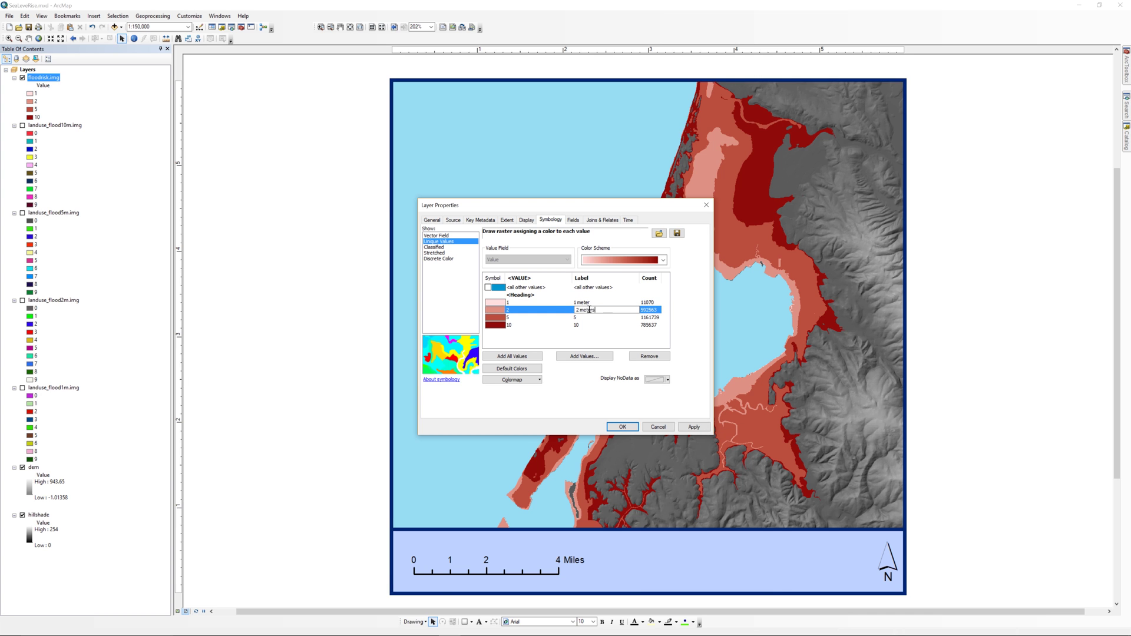
double_click(604, 318)
key(Down)
text(10 met)
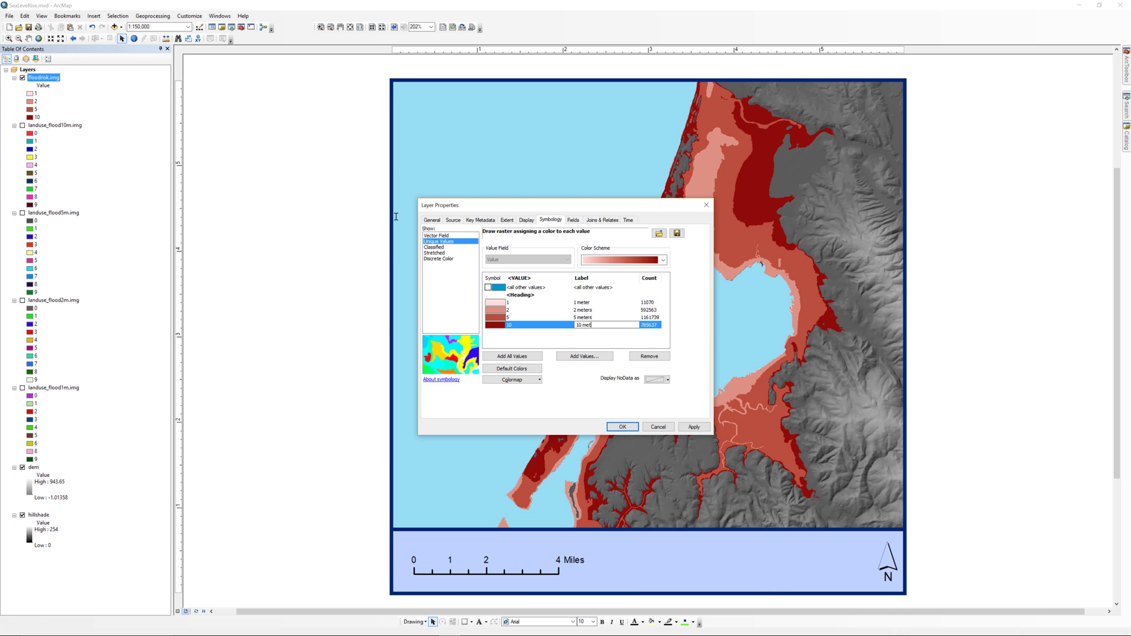
click(622, 426)
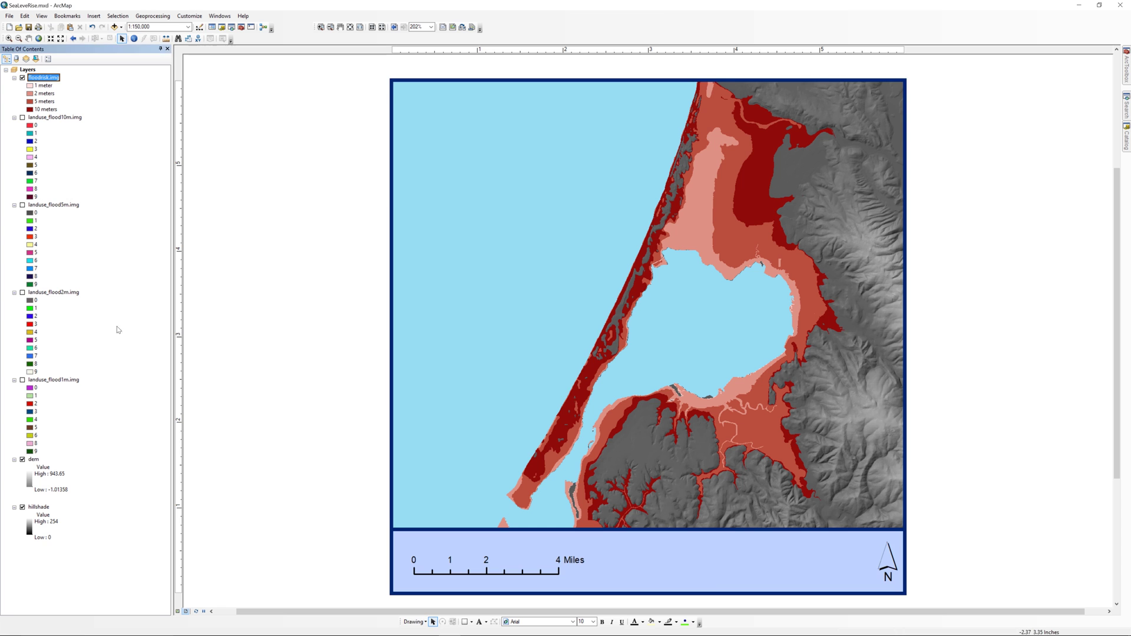
Set floodrisk.img transparency to 50%, after trying 30% and 70%.
right_click(43, 77)
click(101, 207)
click(526, 220)
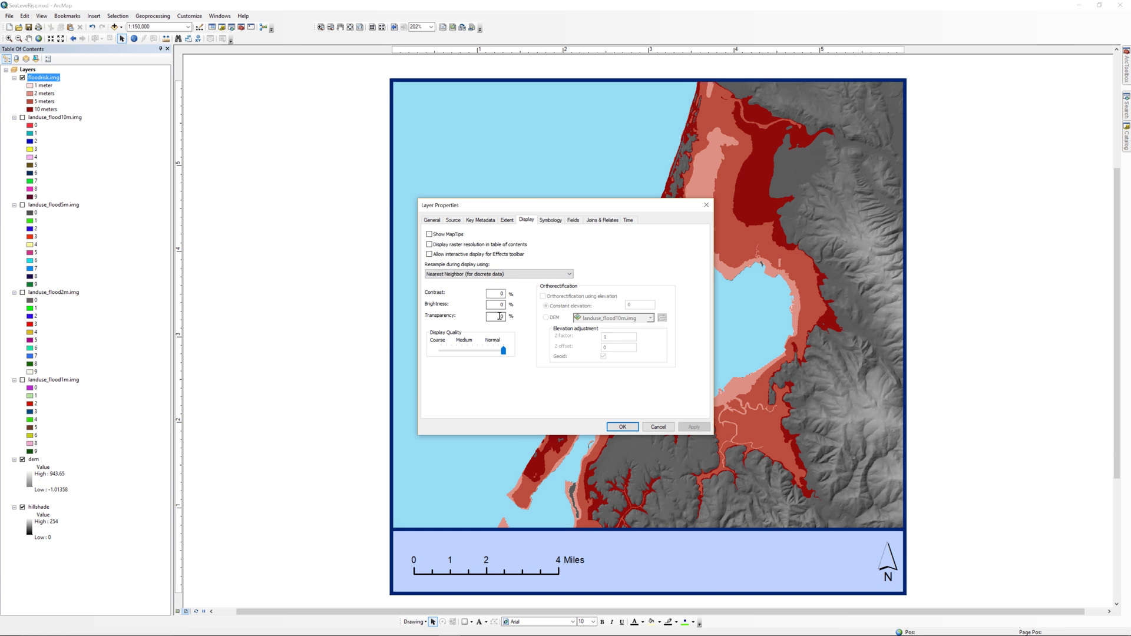
double_click(495, 316)
text(30)
click(694, 427)
double_click(498, 316)
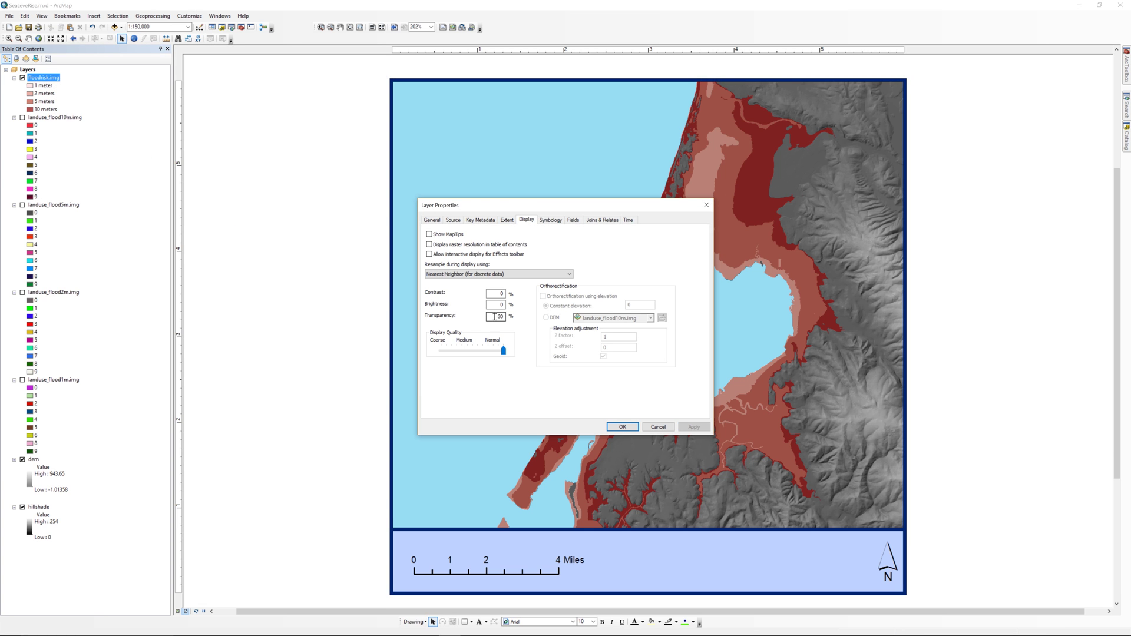
text(70)
click(694, 427)
double_click(497, 317)
text(50)
click(694, 426)
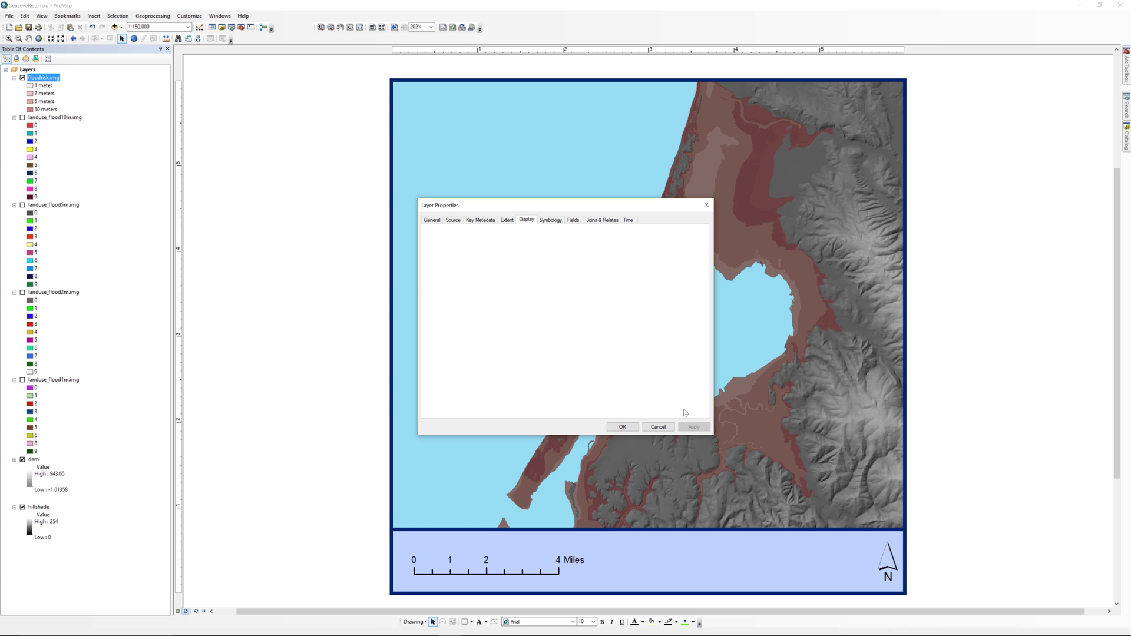
click(622, 427)
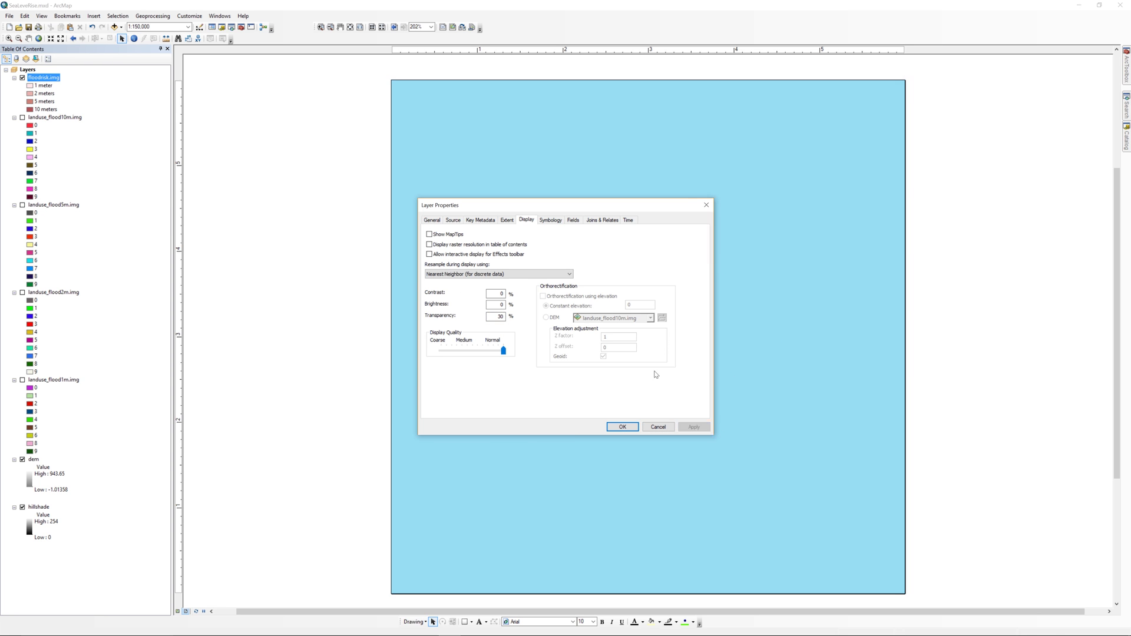
Give the dem layer a green-to-tan colour ramp.
double_click(34, 459)
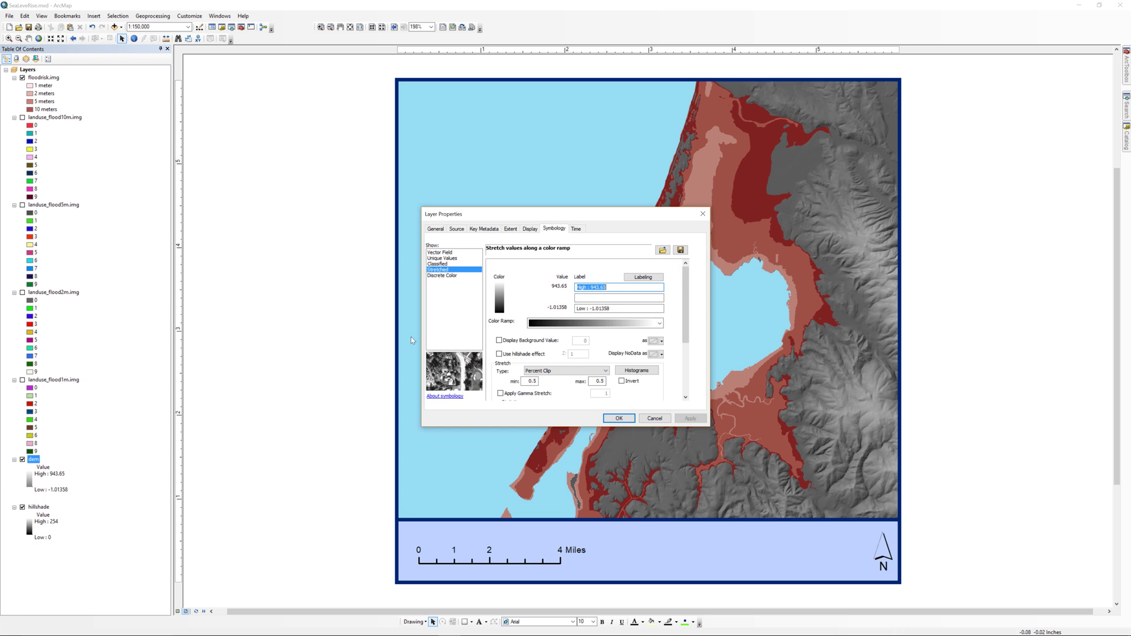
click(659, 323)
drag(660, 354, 662, 438)
click(566, 354)
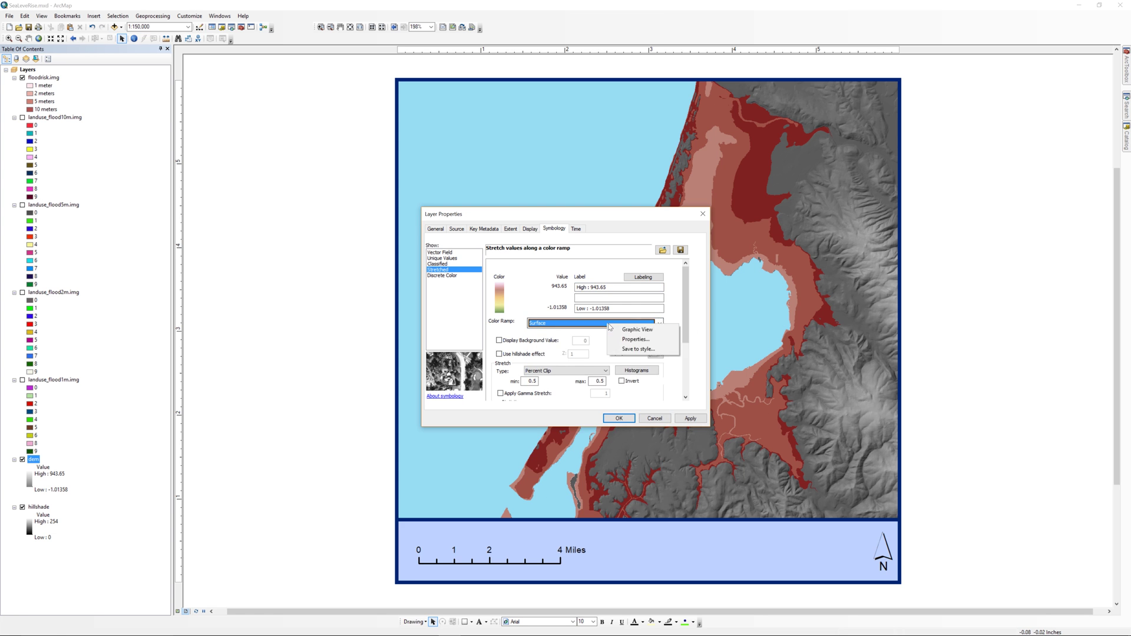
click(622, 418)
Recolour the flood-risk classes with a purple colour scheme.
double_click(47, 77)
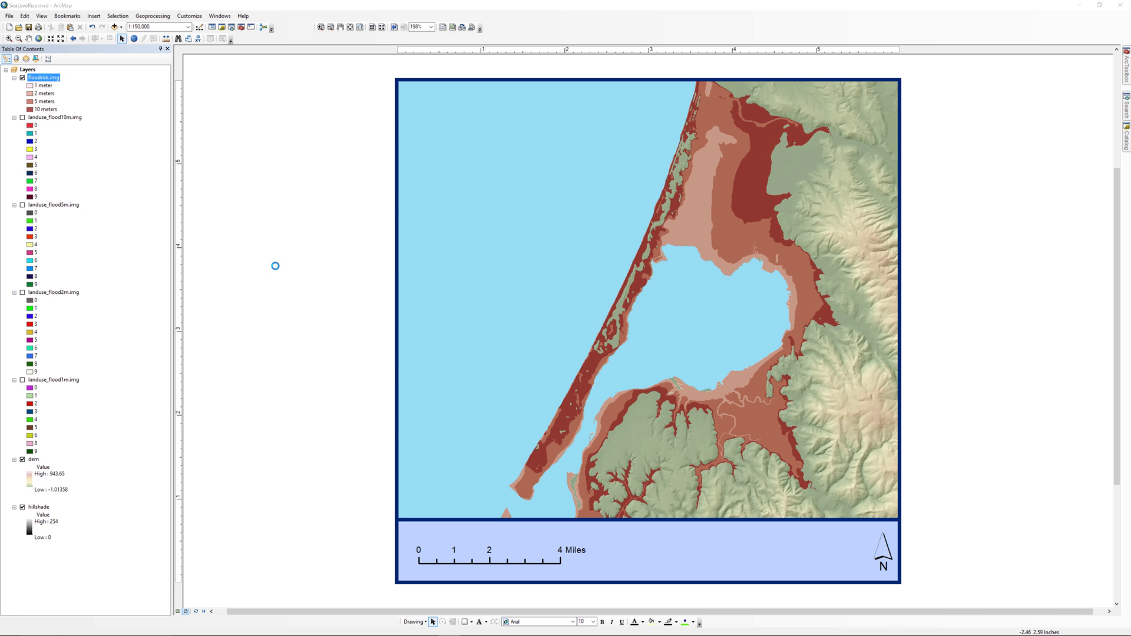
click(662, 268)
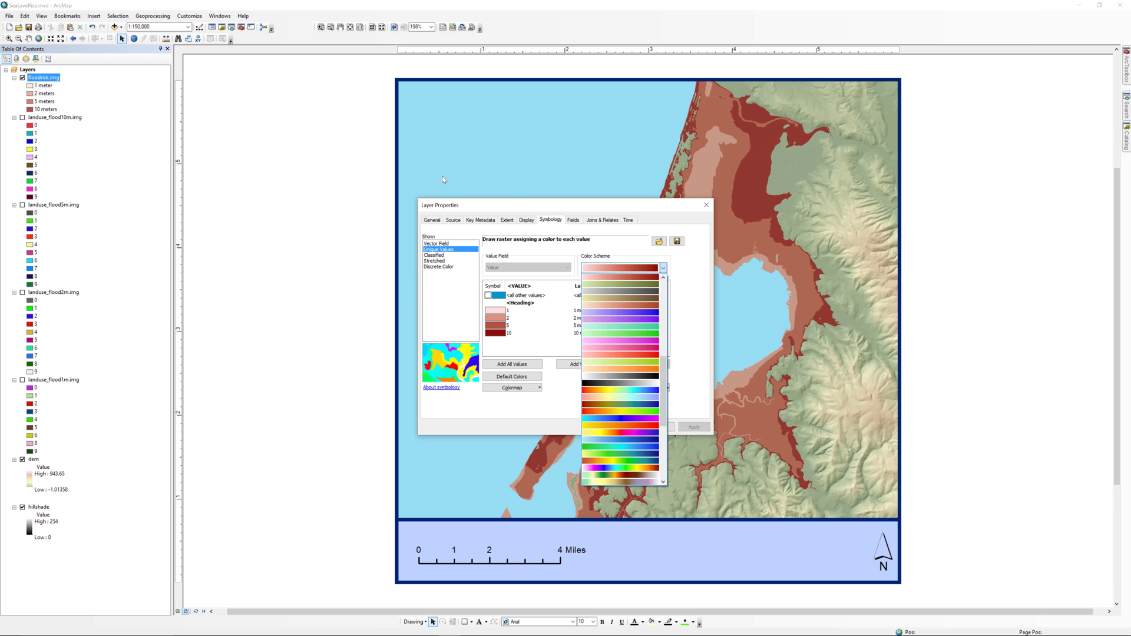
scroll(658, 356, up, 1)
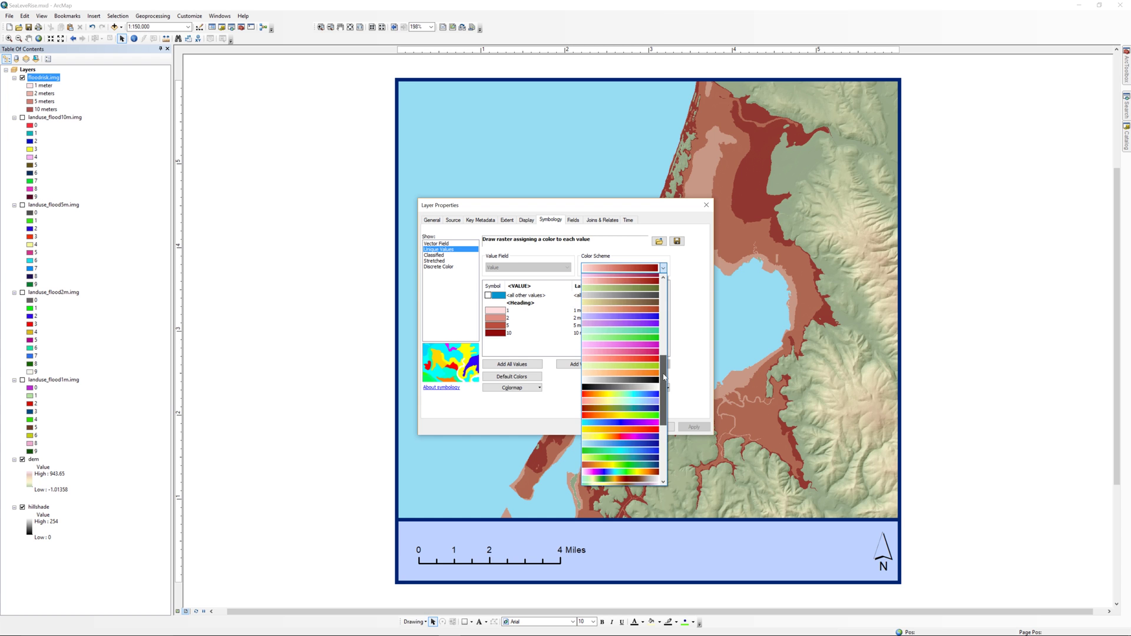
scroll(657, 356, up, 2)
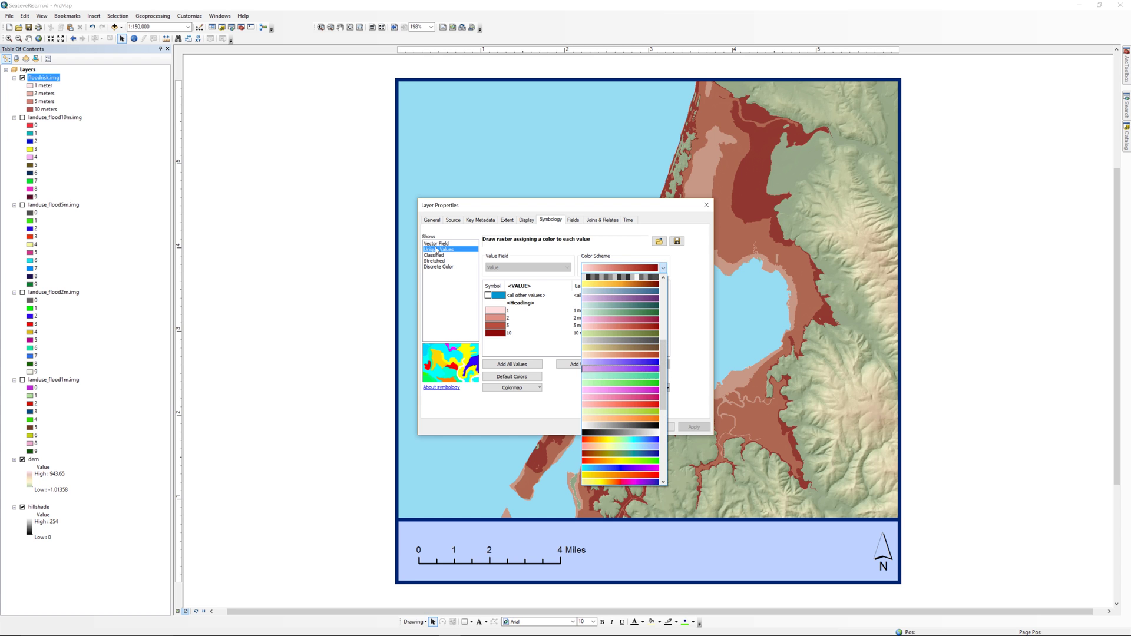
click(648, 366)
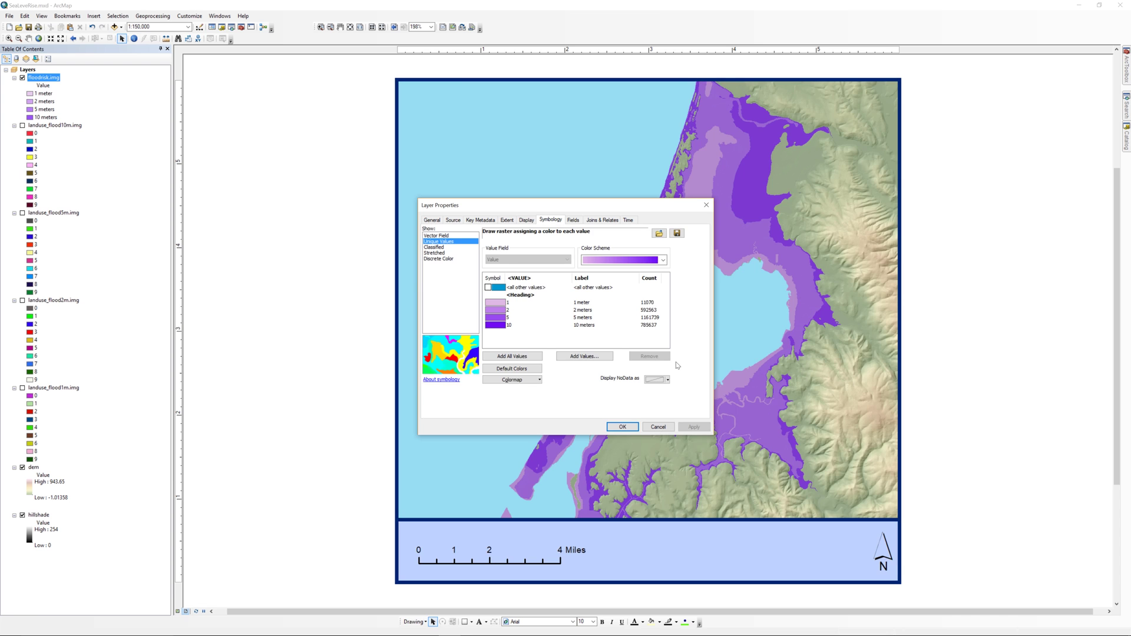
click(622, 427)
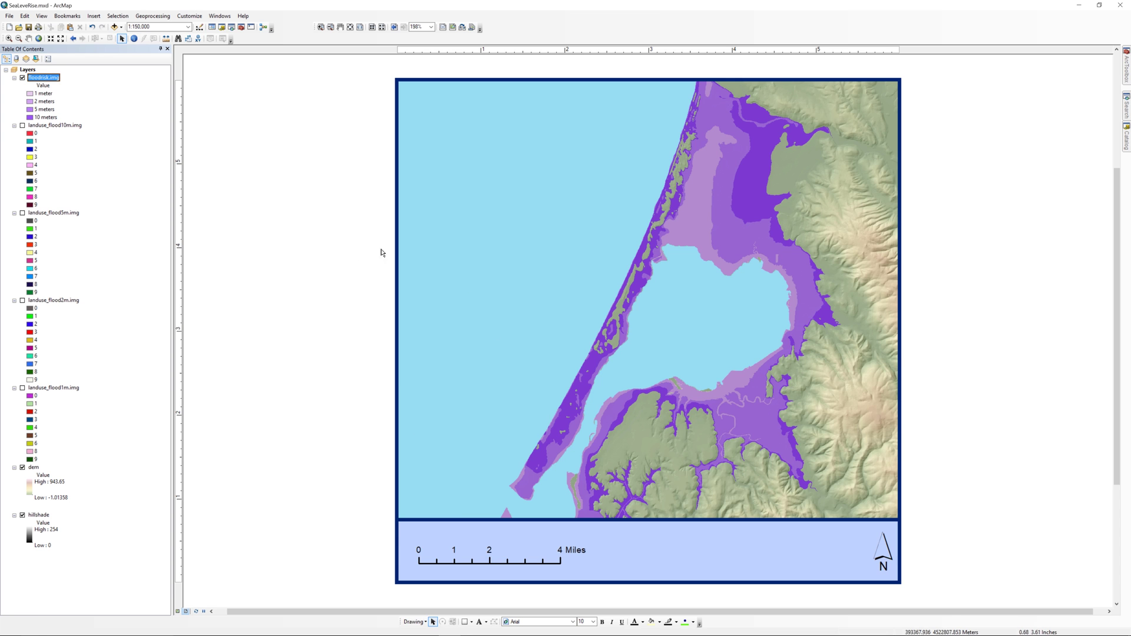
Insert the Sea Level Rise legend and place it in the map's lower-left corner.
click(93, 16)
click(106, 84)
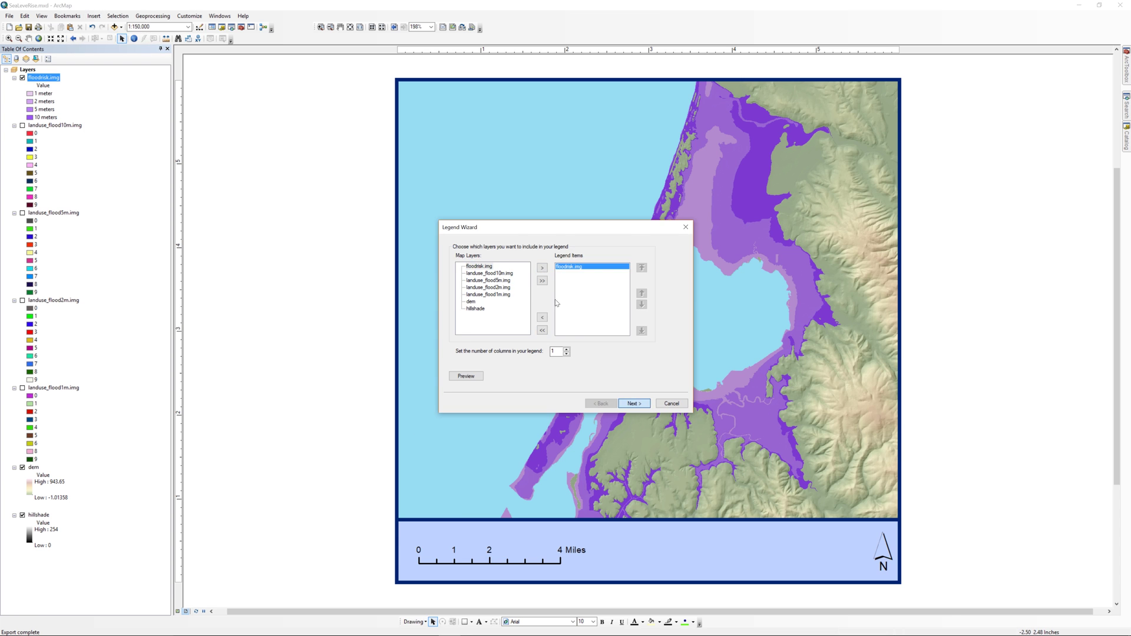
key(Return)
key(Return)
key(Return)
key(Return)
key(Return)
drag(583, 306, 471, 377)
right_click(449, 398)
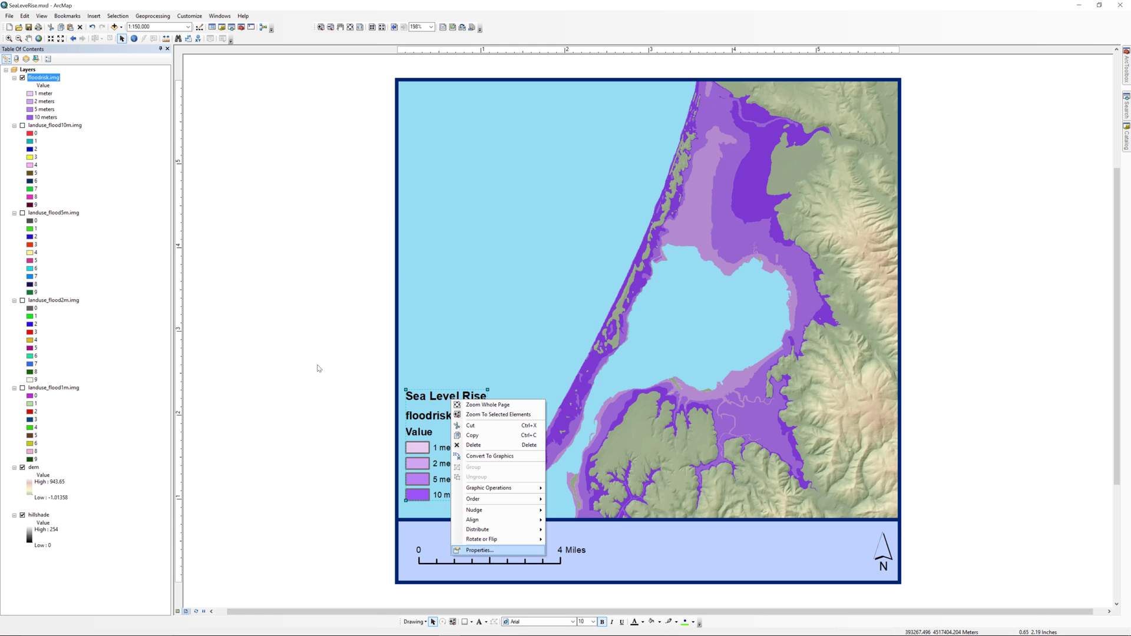
click(479, 532)
key(Return)
Start a File > Export Map as FloodRisk.png, keeping PNG type and confirming 300 dpi resolution.
click(9, 15)
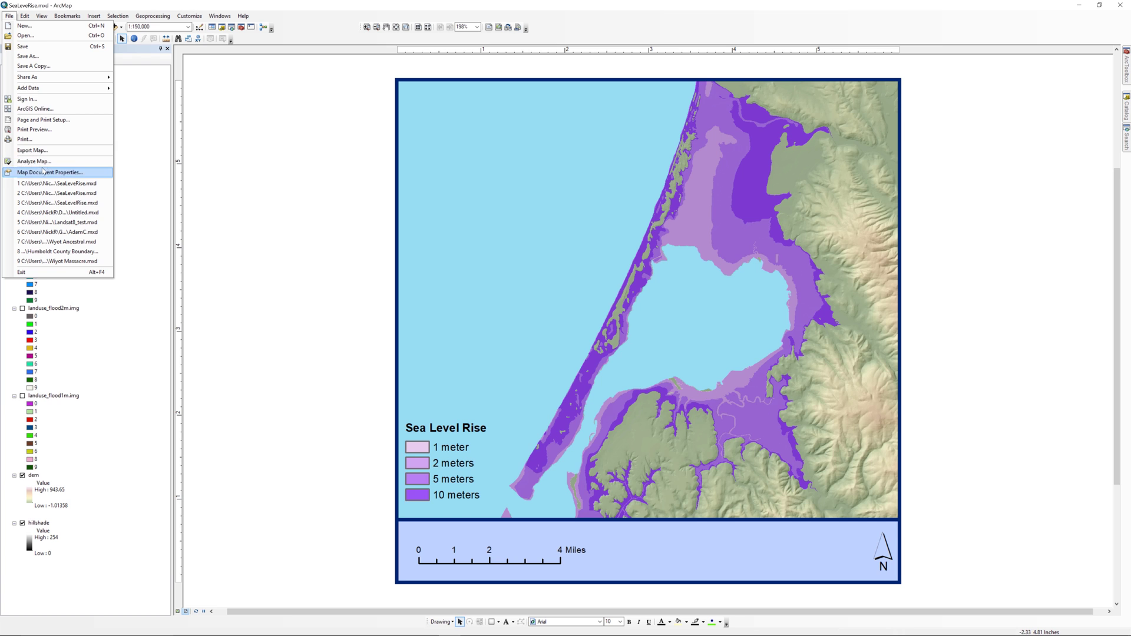
click(50, 151)
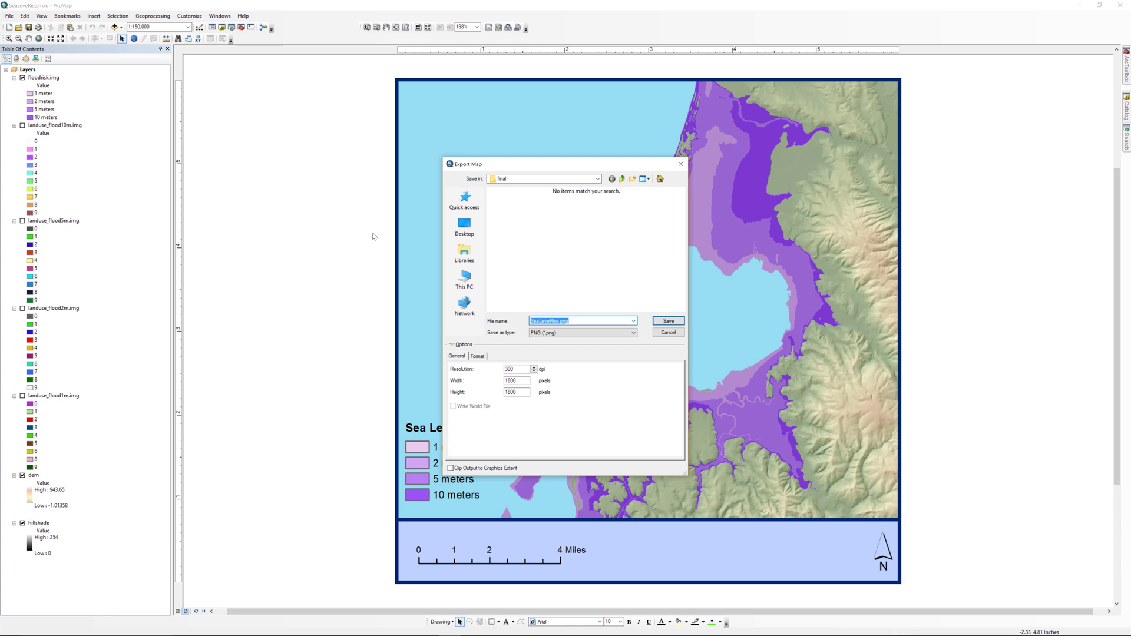
text(Flod)
click(539, 333)
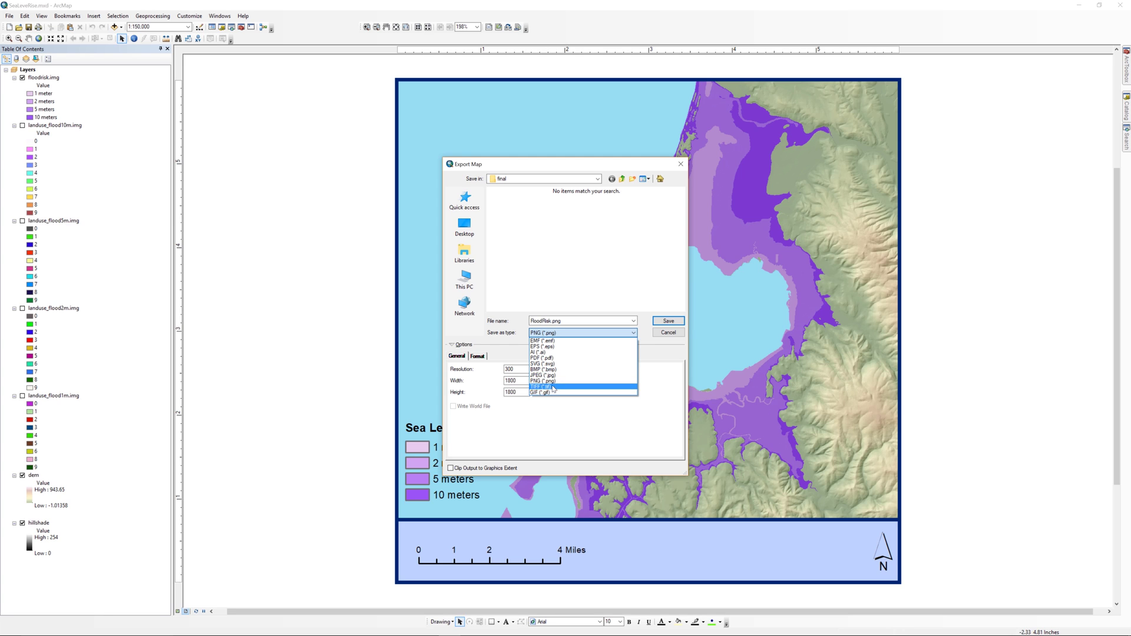
click(553, 381)
double_click(518, 369)
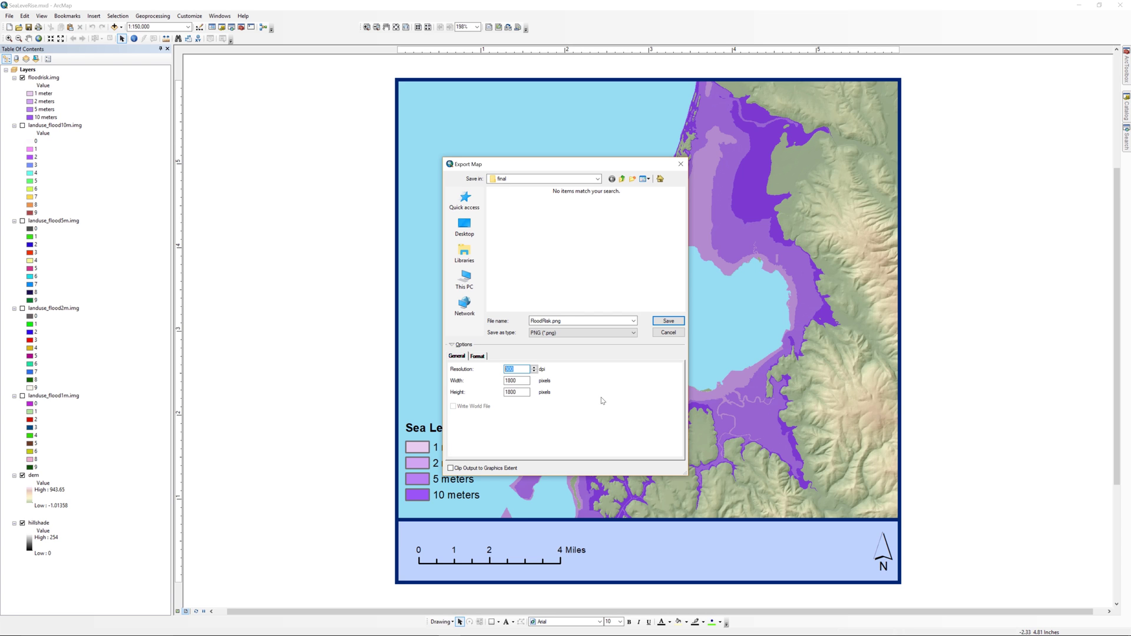
Save the FloodRisk.png export, then open the final folder in File Explorer to confirm it.
click(669, 321)
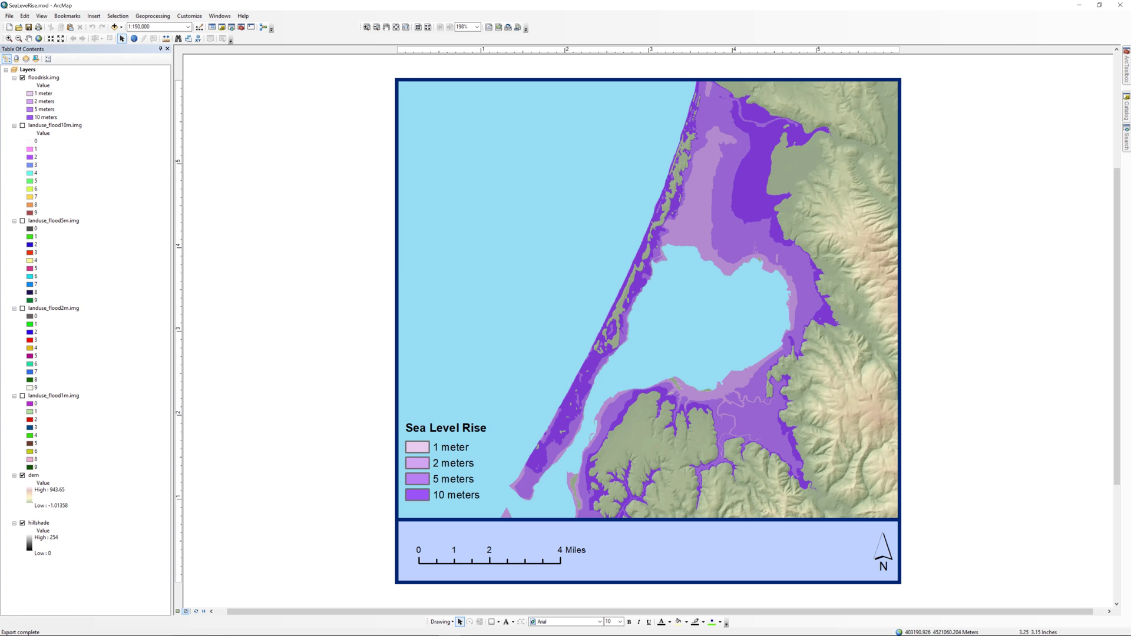
key(alt+Tab)
double_click(83, 149)
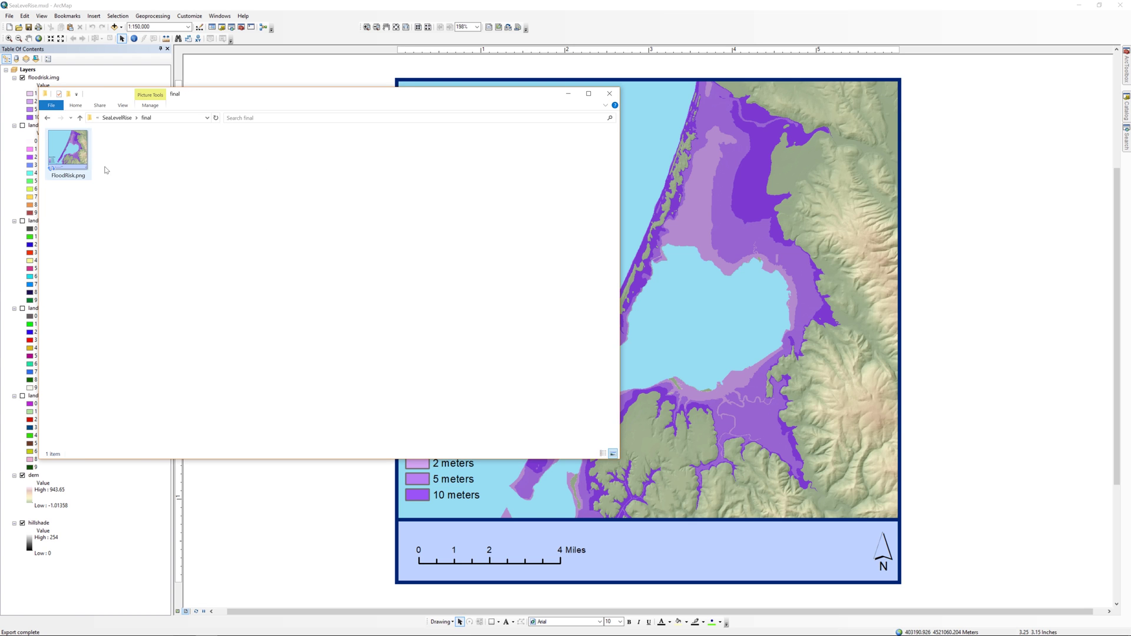